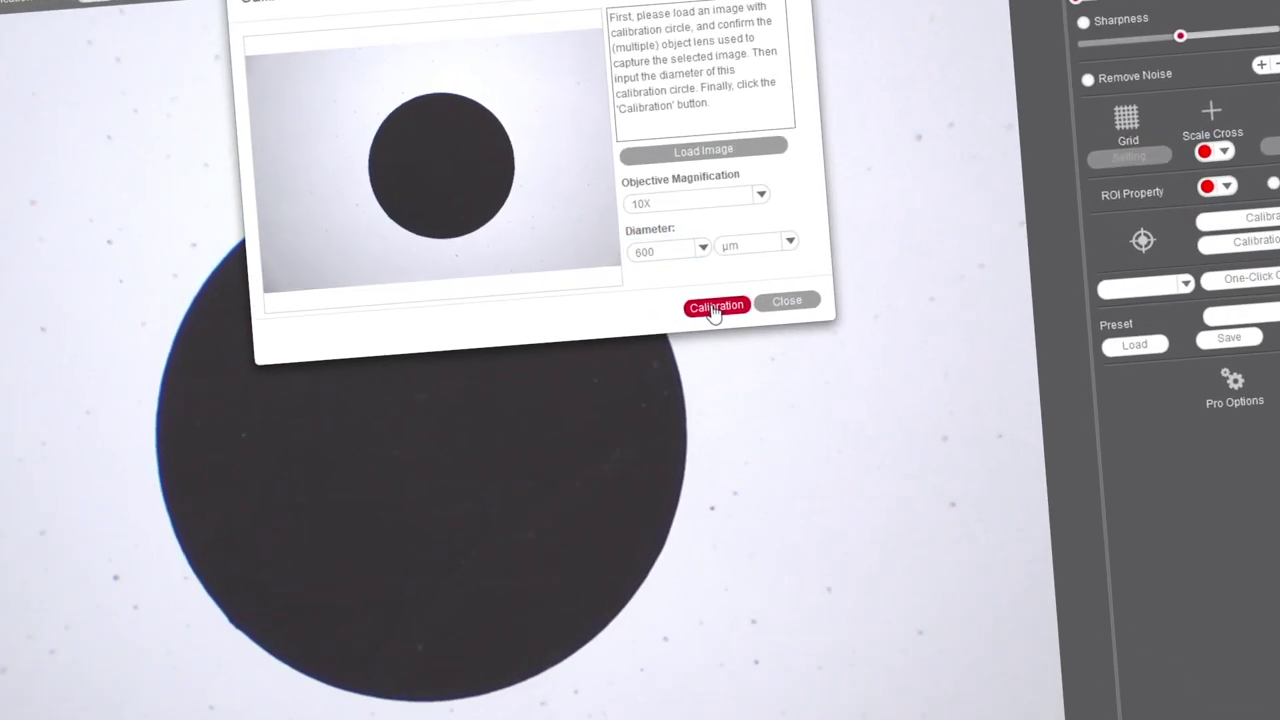
- Fit the live image to the window and lower the exposure to 1.83 so the circle turns dark
{"action": "left_click", "coordinate": [752, 325]}
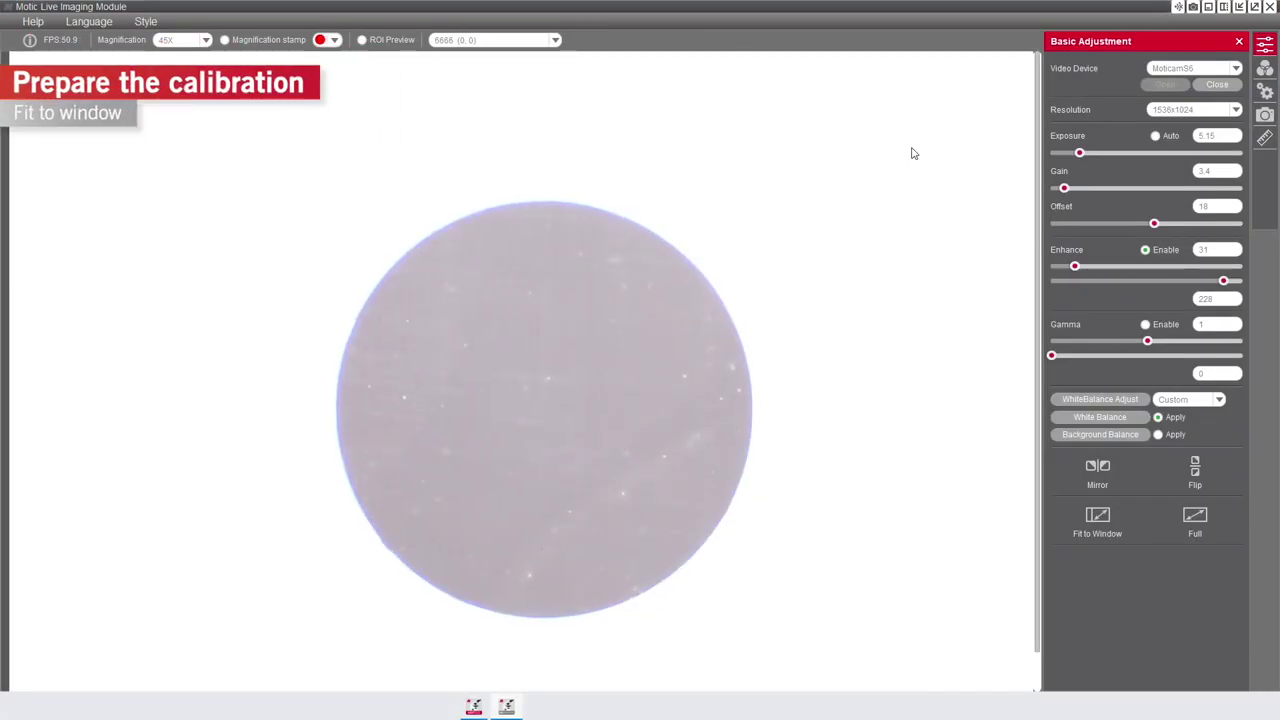
{"action": "left_click", "coordinate": [1098, 516]}
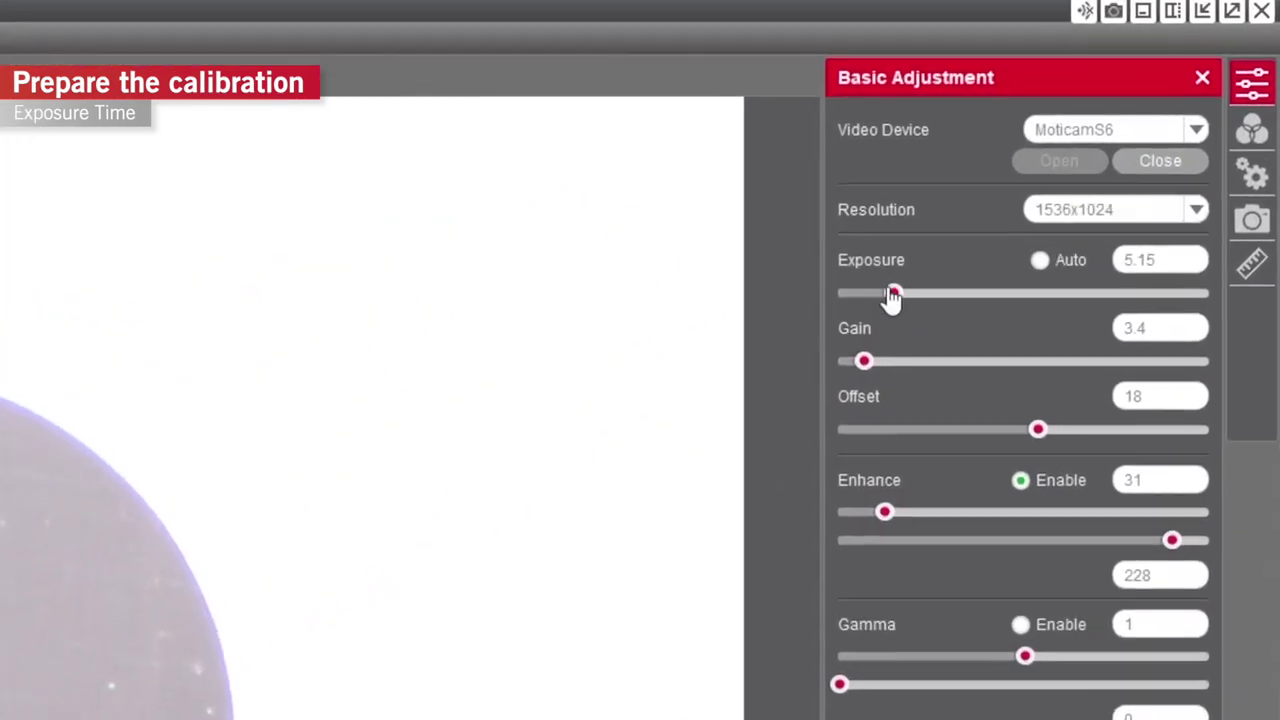
{"action": "left_click", "coordinate": [1079, 153]}
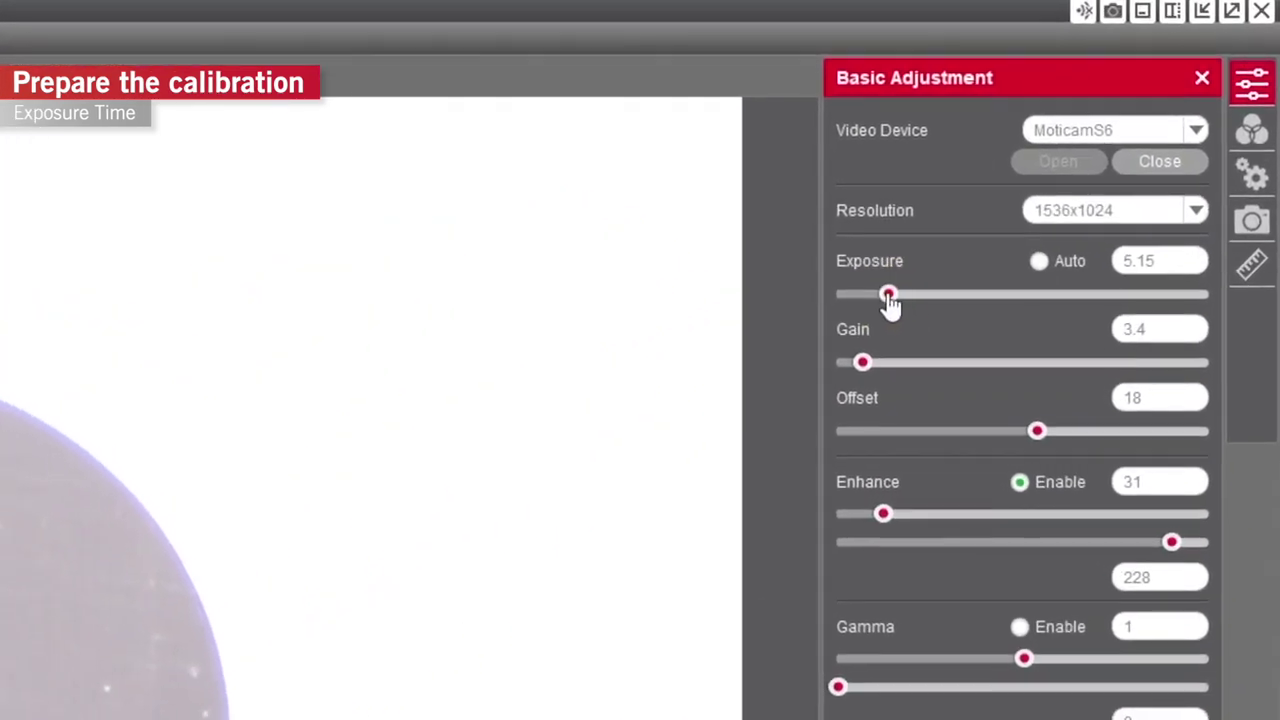
{"action": "left_click_drag", "start_coordinate": [887, 300], "coordinate": [881, 299]}
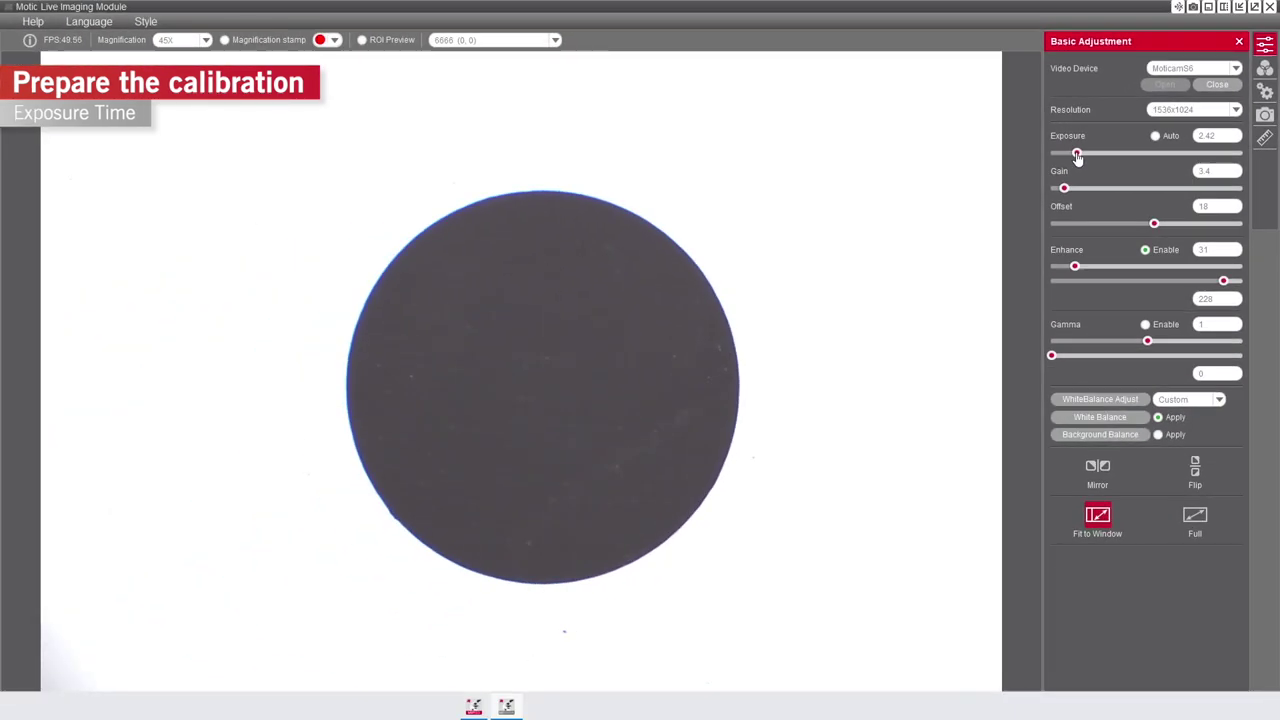
{"action": "left_click_drag", "start_coordinate": [1077, 154], "coordinate": [1076, 154]}
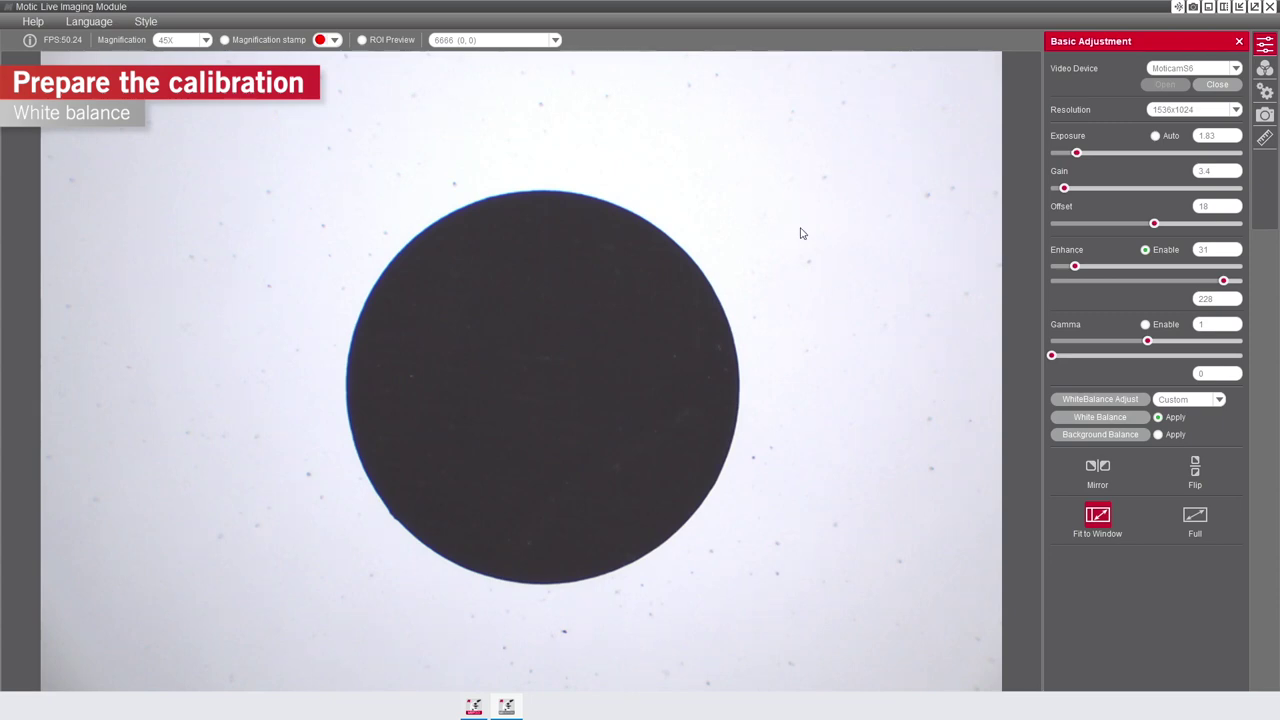
- Mark a blank background rectangle beside the circle and apply white balance from it
{"action": "left_click_drag", "start_coordinate": [812, 461], "coordinate": [948, 551]}
{"action": "left_click", "coordinate": [1090, 420]}
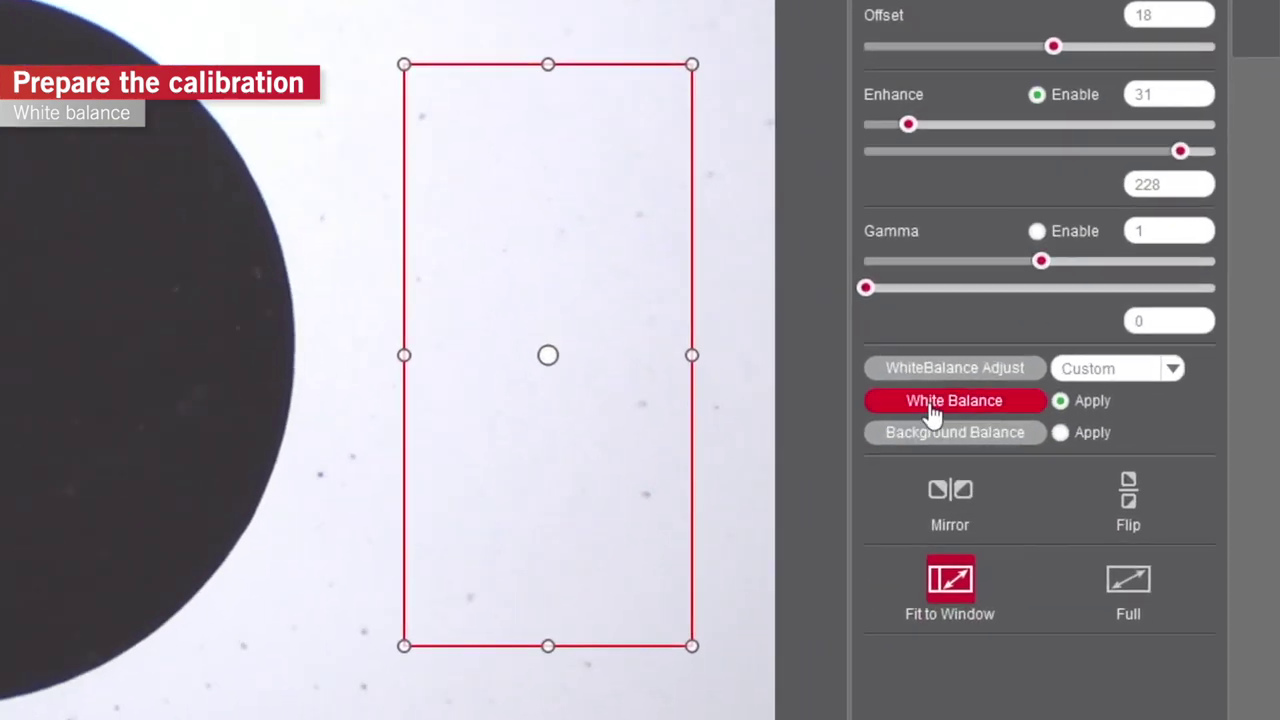
{"action": "left_click", "coordinate": [912, 410]}
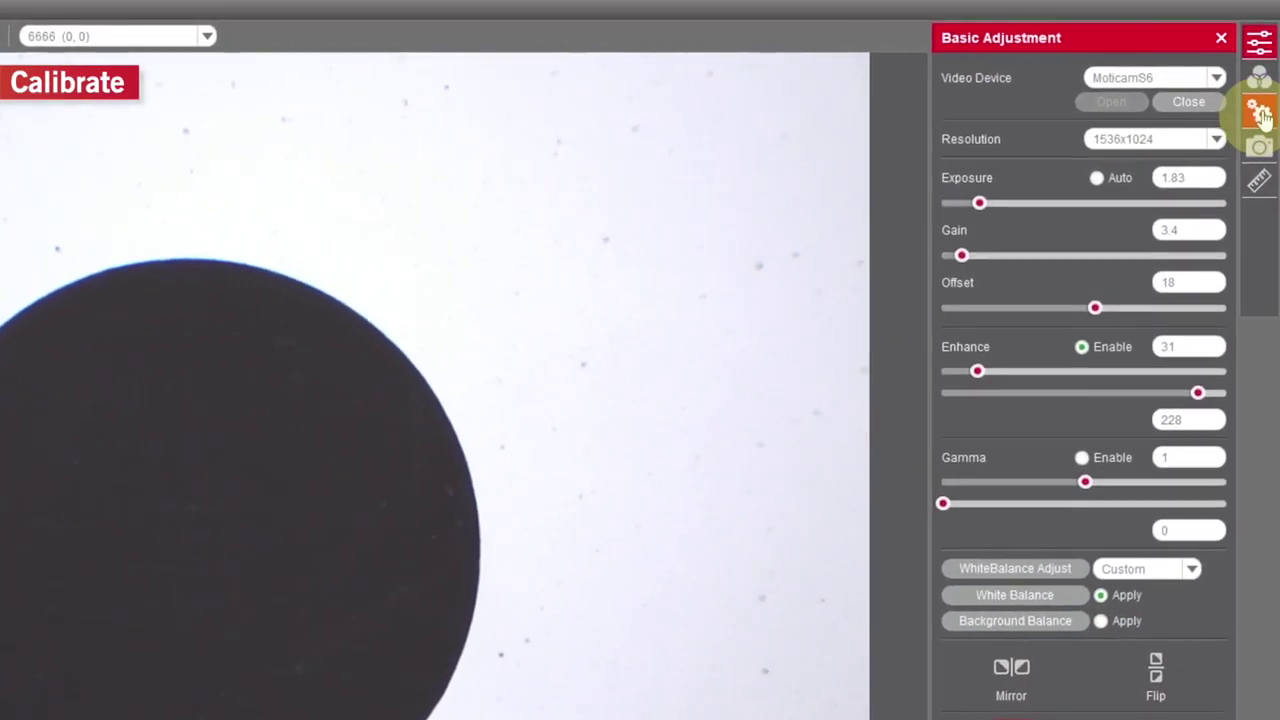
- Calibrate with the 10X objective and 600 µm circle, giving 0.955414/0.953895 µm/pixel
{"action": "left_click", "coordinate": [1262, 117]}
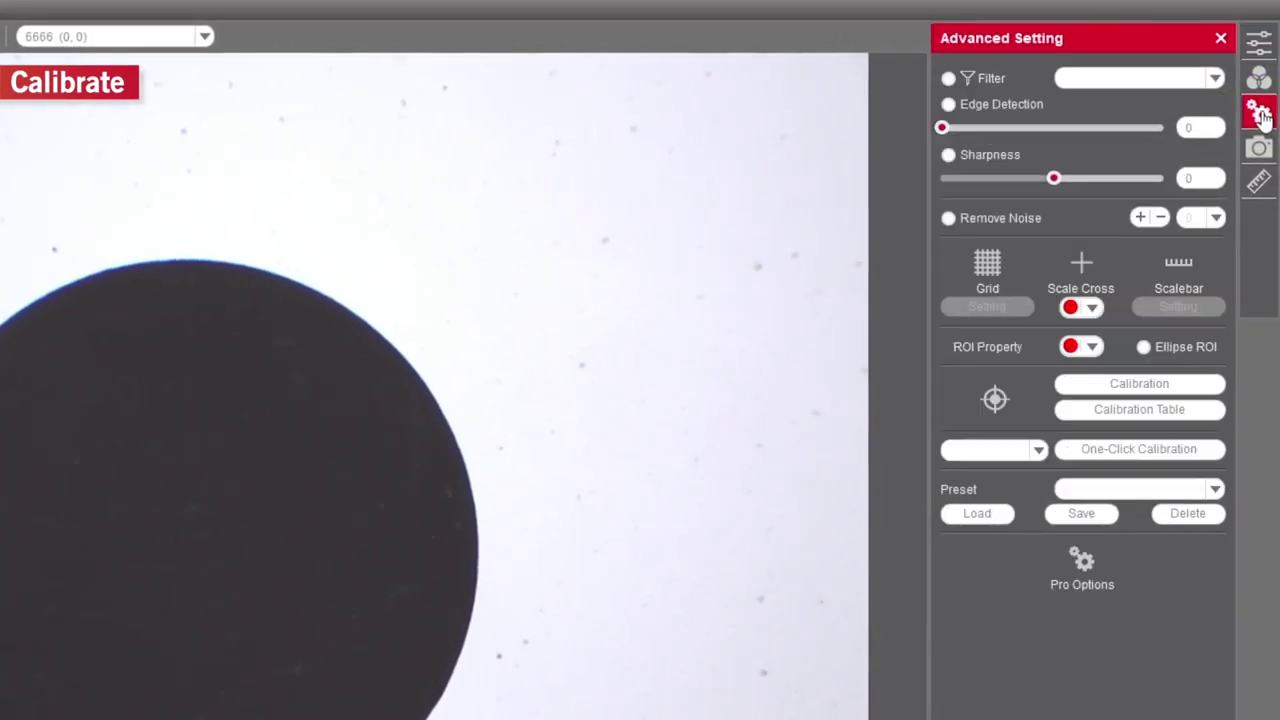
{"action": "left_click", "coordinate": [1145, 387]}
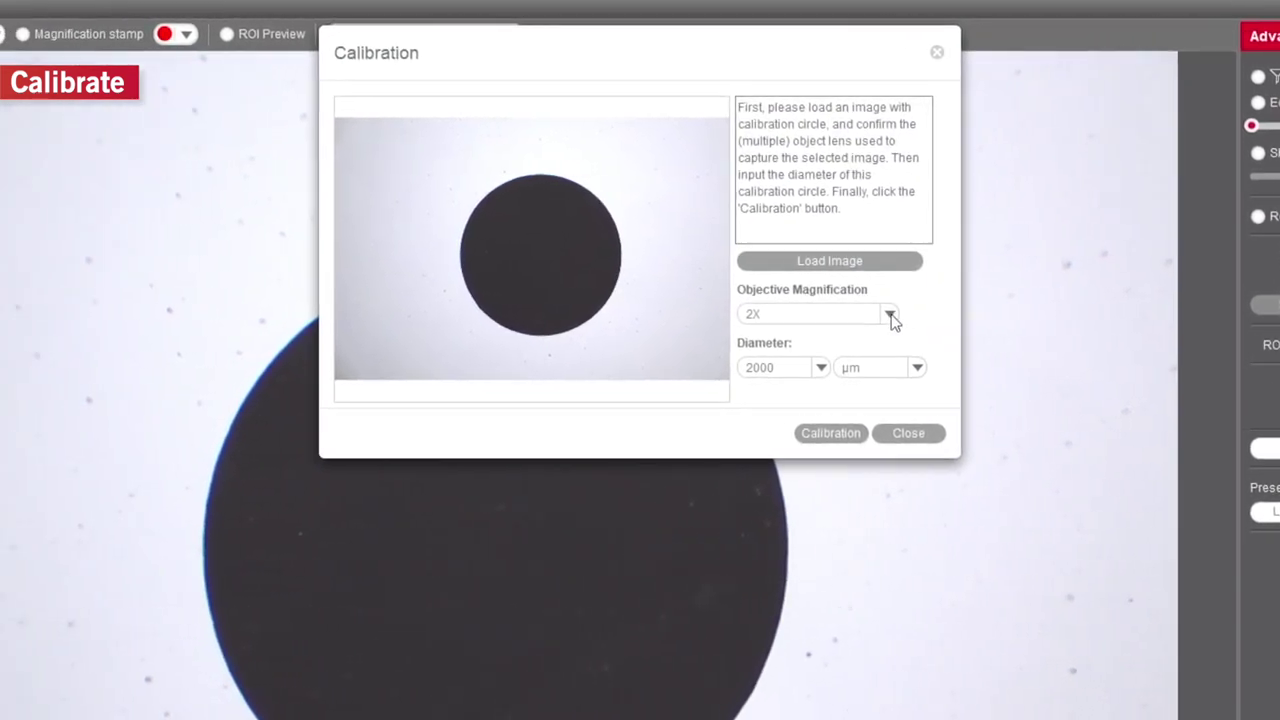
{"action": "left_click", "coordinate": [890, 316]}
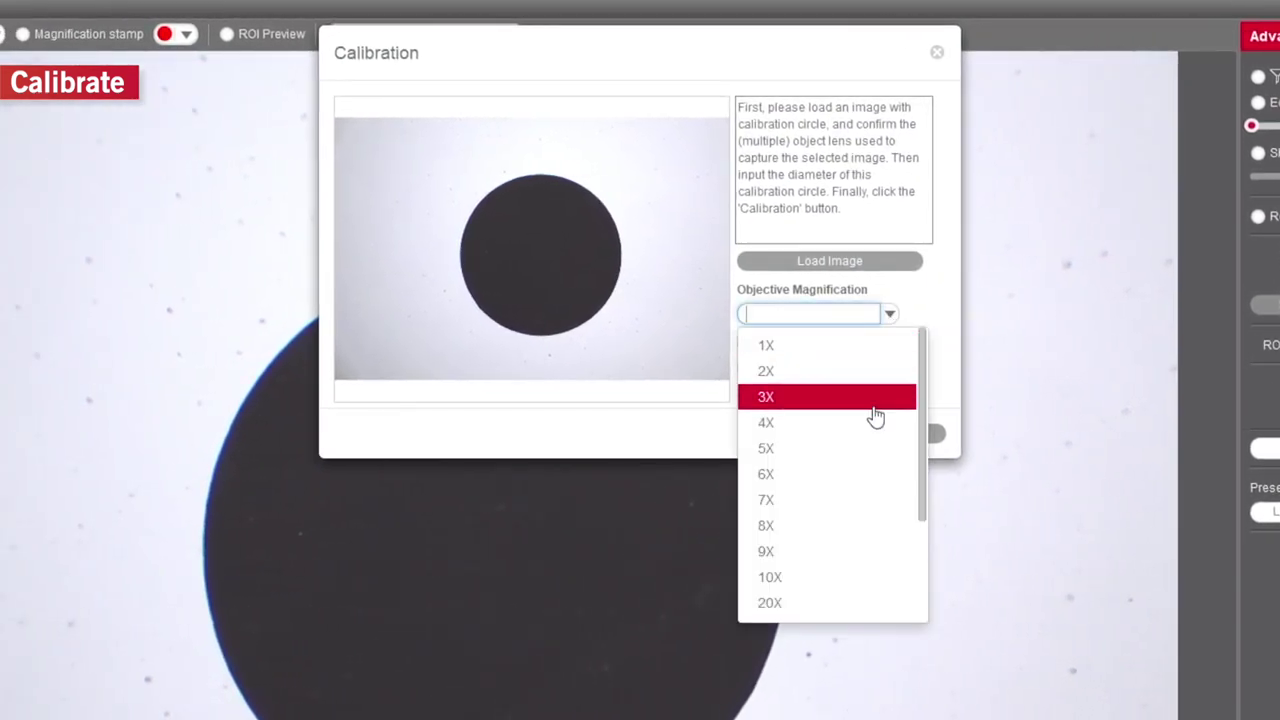
{"action": "left_click", "coordinate": [779, 578]}
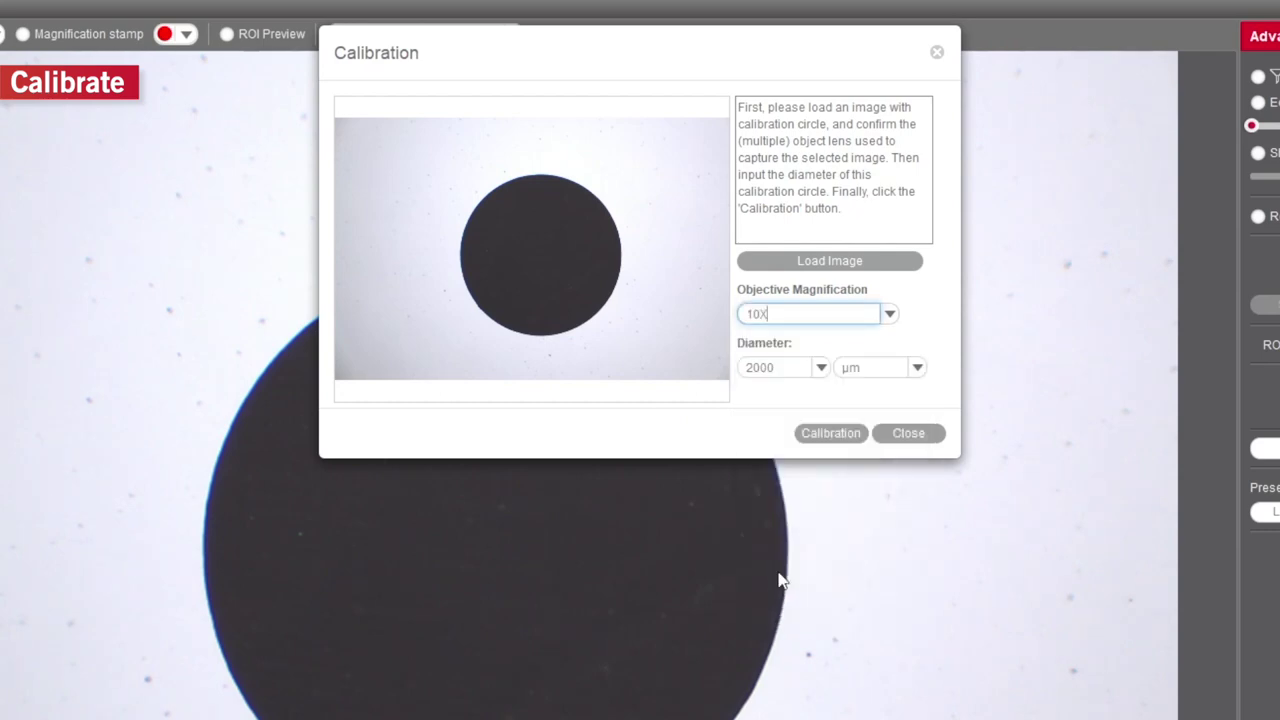
{"action": "left_click", "coordinate": [821, 369]}
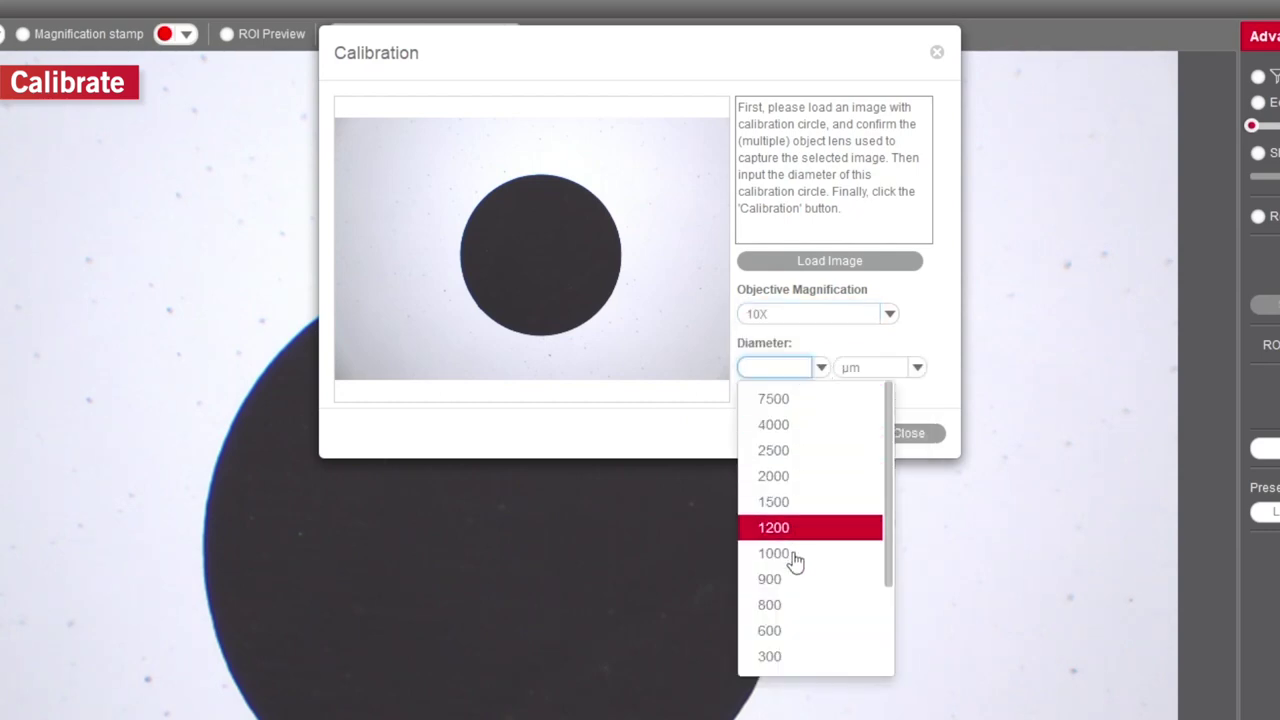
{"action": "left_click", "coordinate": [783, 631]}
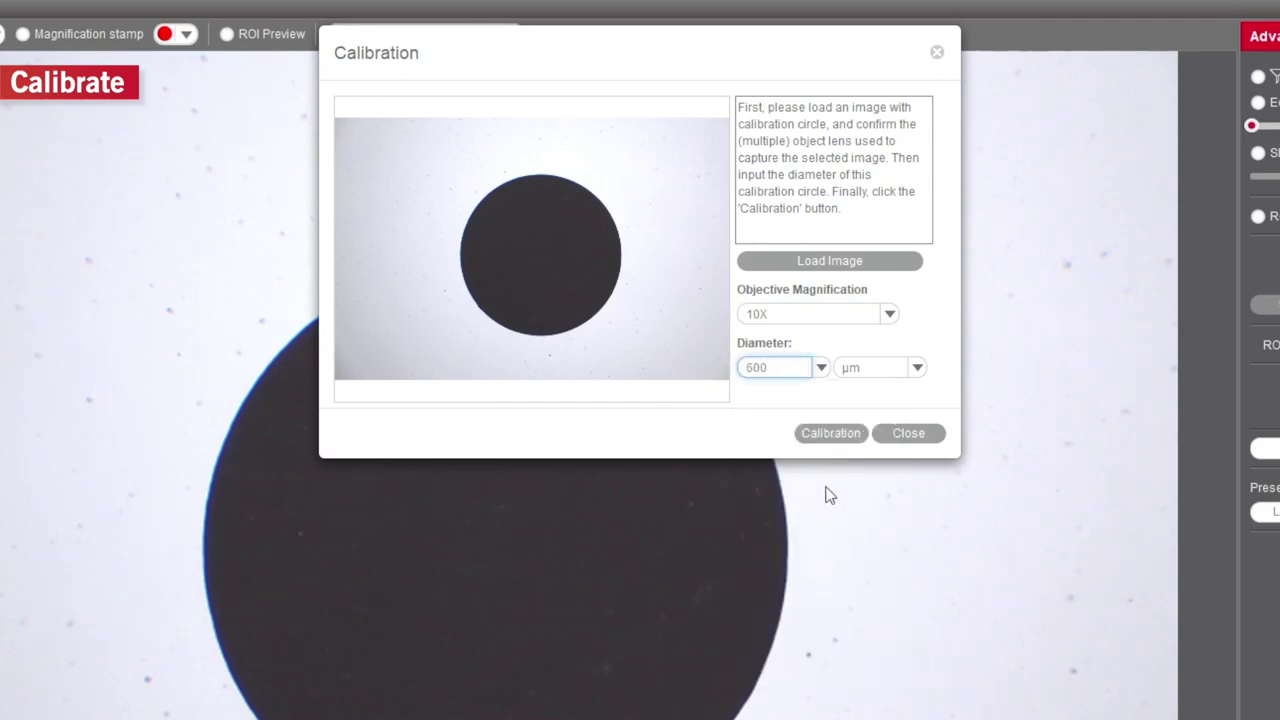
{"action": "left_click", "coordinate": [829, 434]}
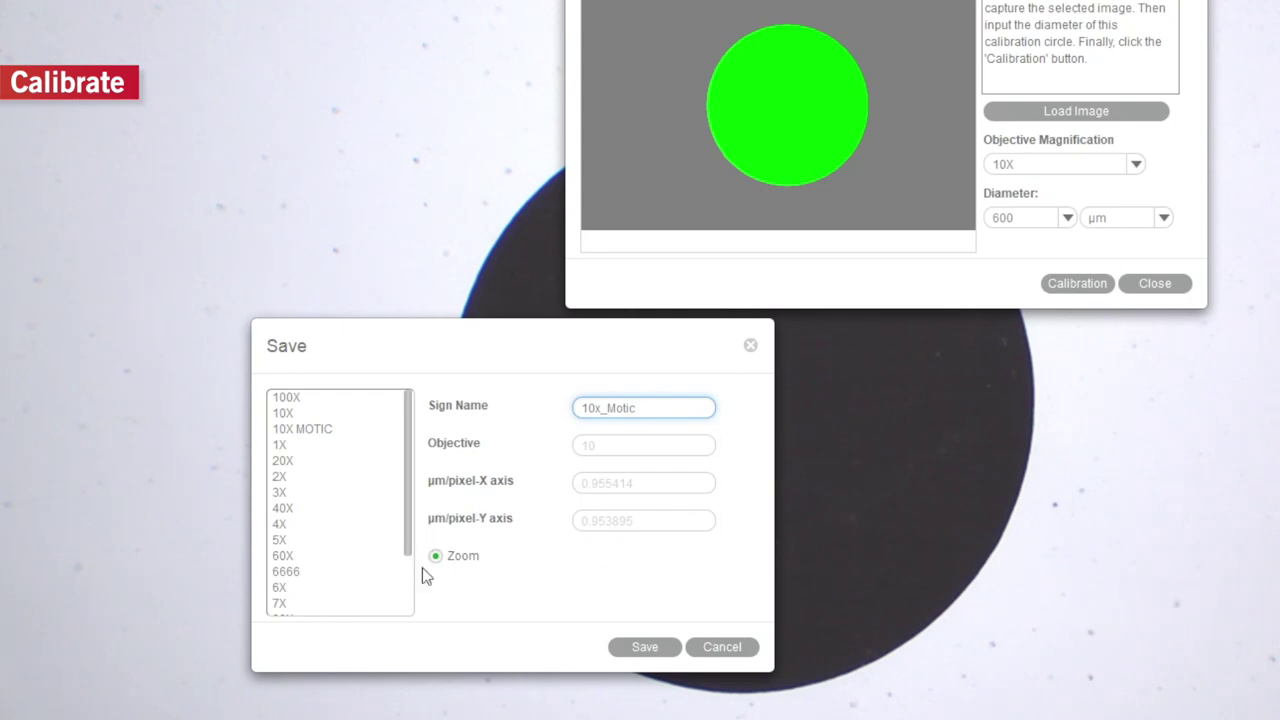
- Save the calibration under the name 10x_Motic and apply it to the live view
{"action": "left_click", "coordinate": [652, 648]}
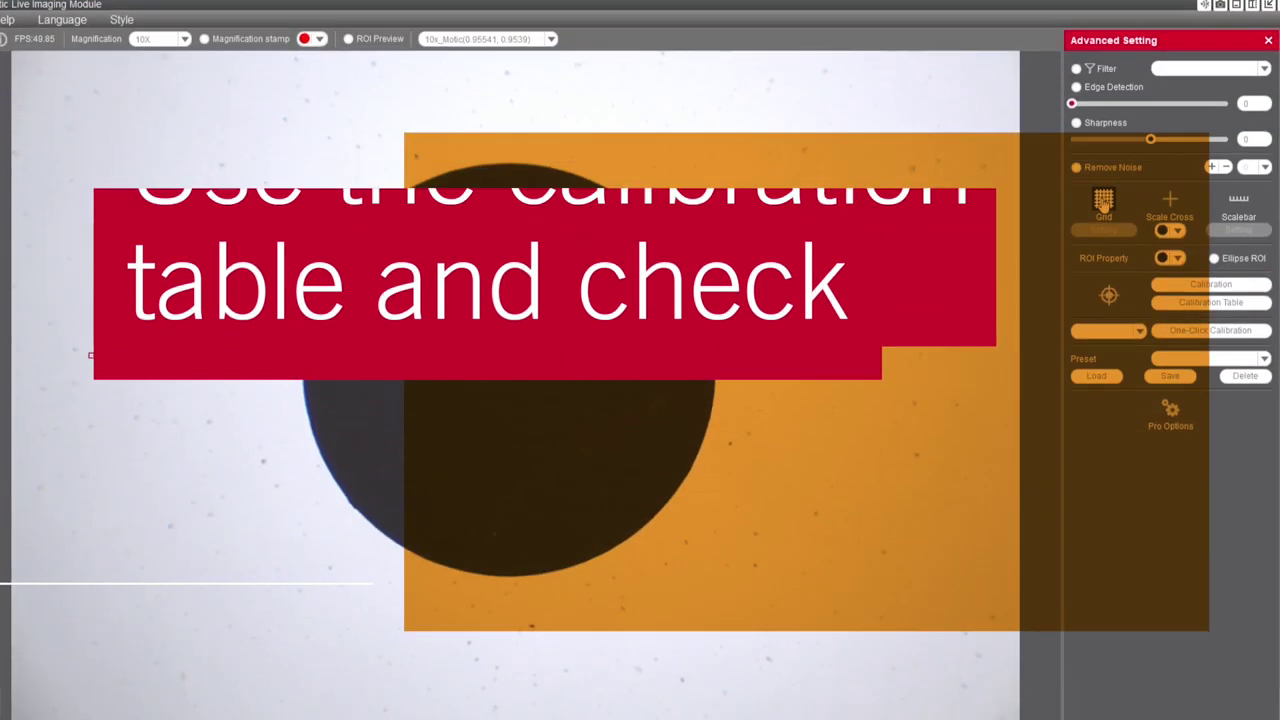
{"action": "left_click", "coordinate": [1103, 200]}
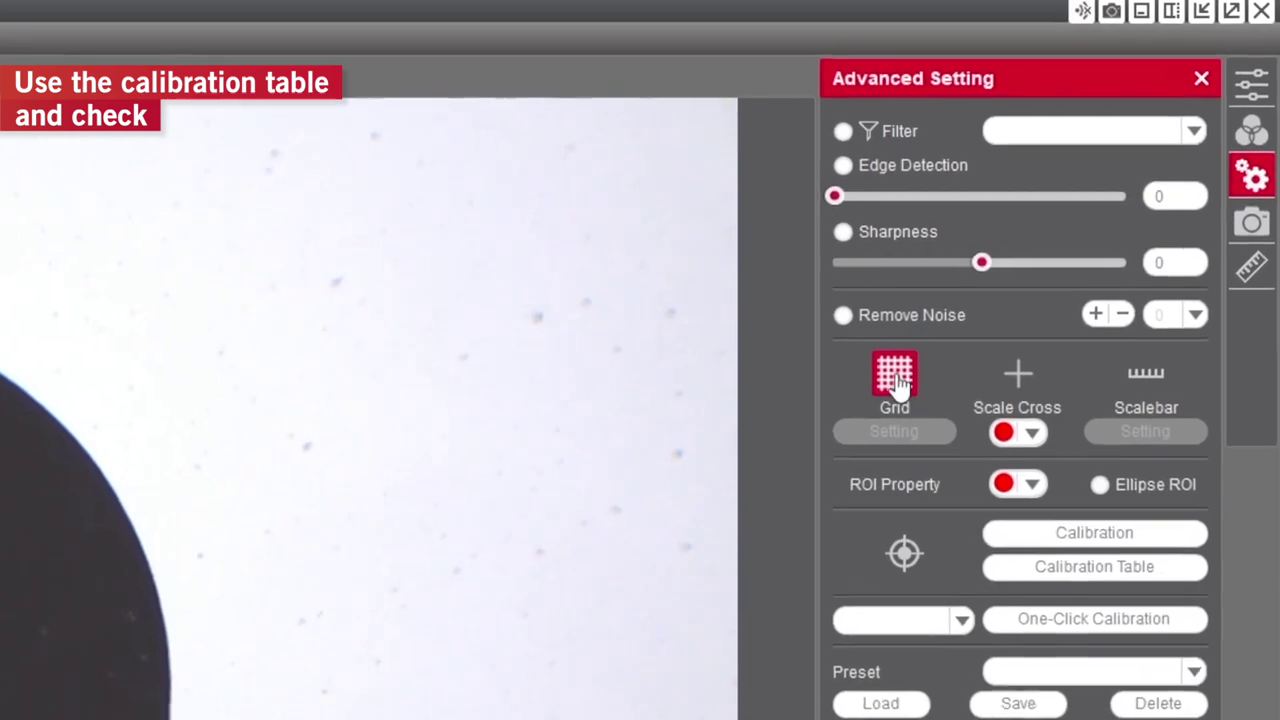
- Overlay a red measurement grid spaced 600 µm wide by 600 µm high
{"action": "left_click", "coordinate": [896, 378]}
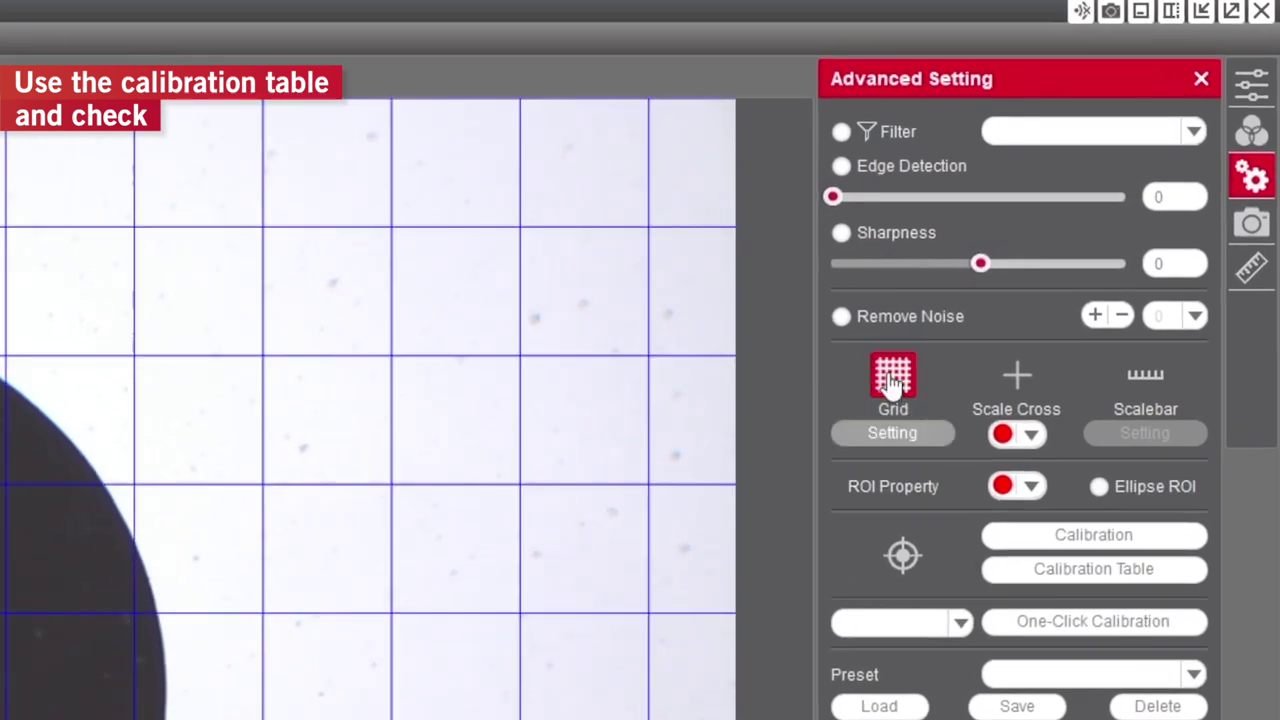
{"action": "left_click", "coordinate": [900, 438]}
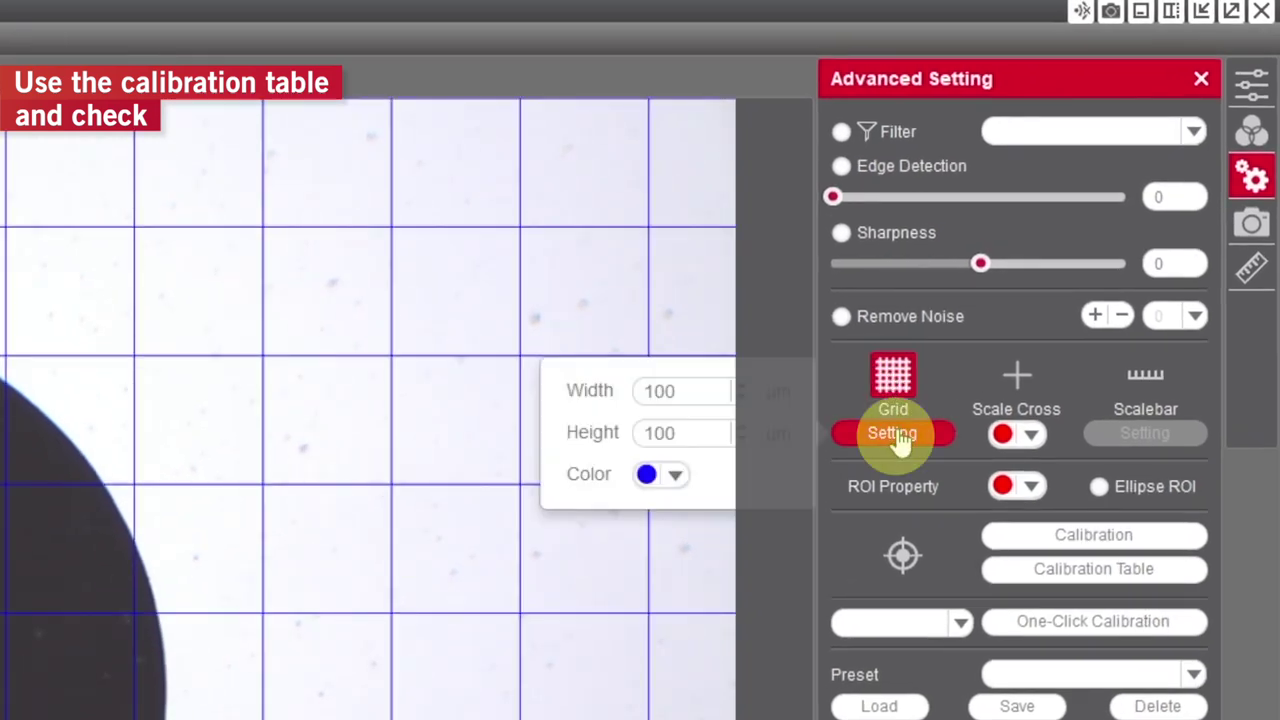
{"action": "left_click_drag", "start_coordinate": [700, 396], "coordinate": [628, 410]}
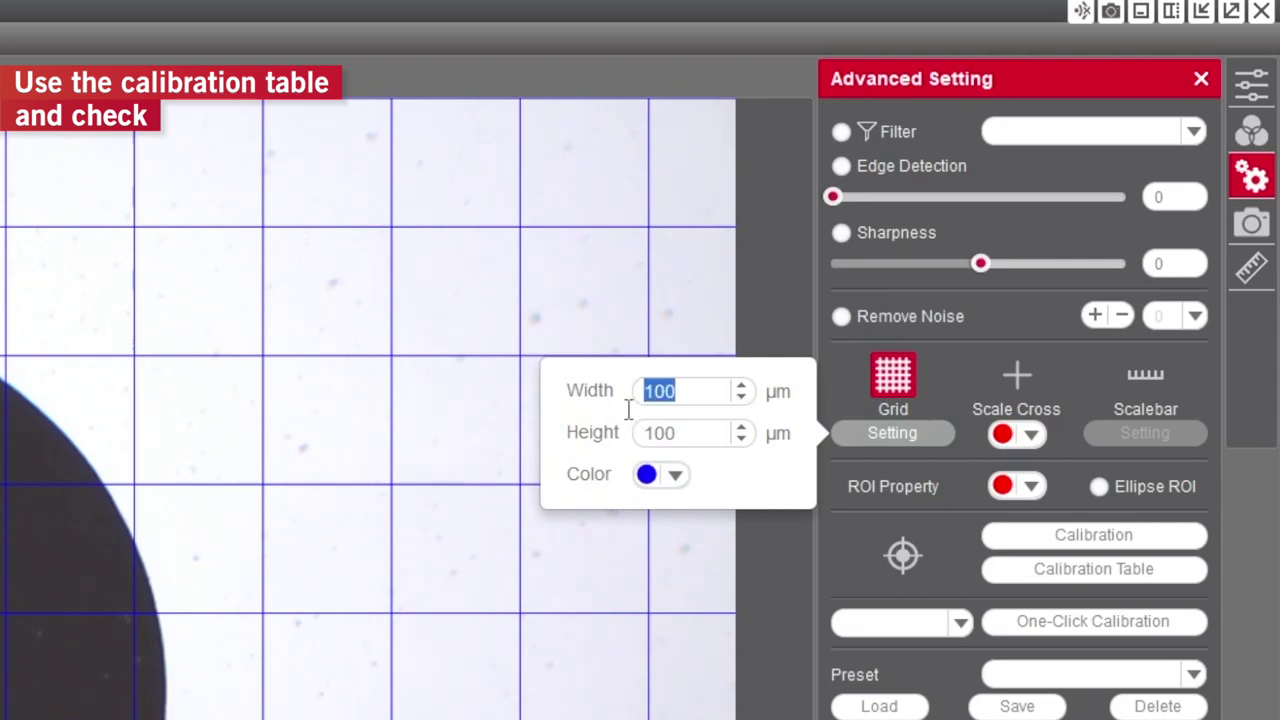
{"action": "type", "text": "600"}
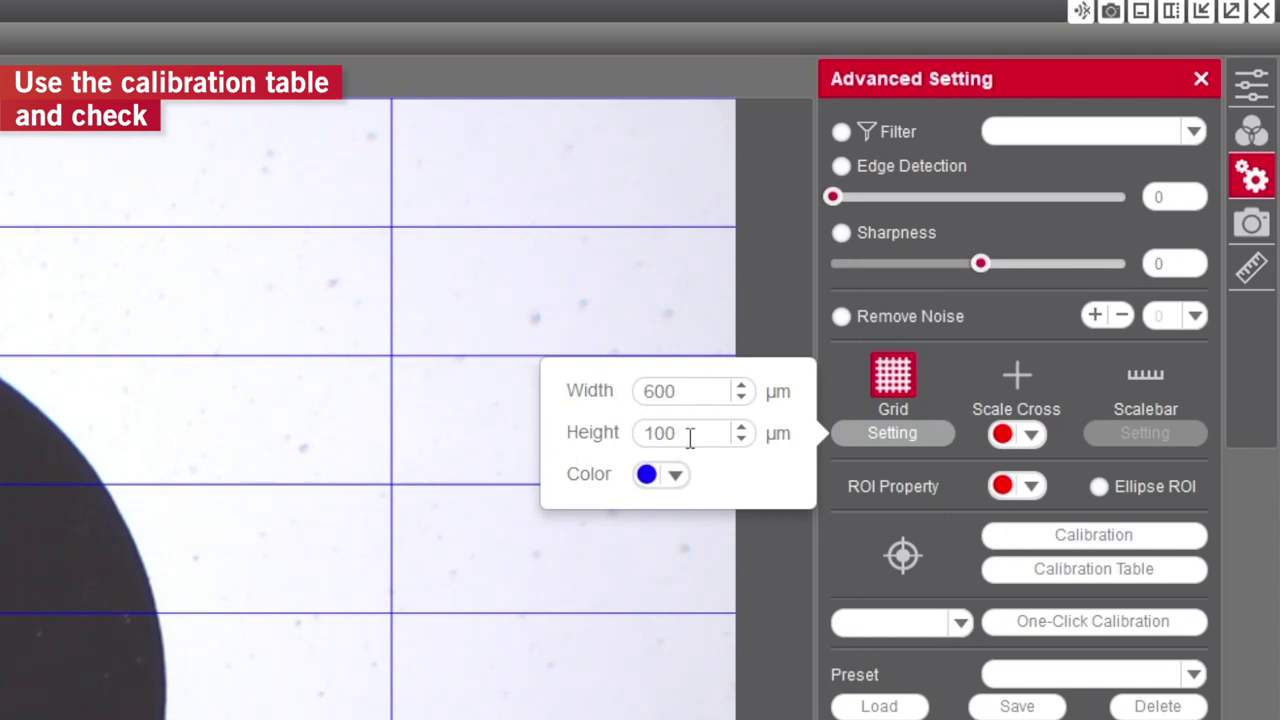
{"action": "type", "text": "600"}
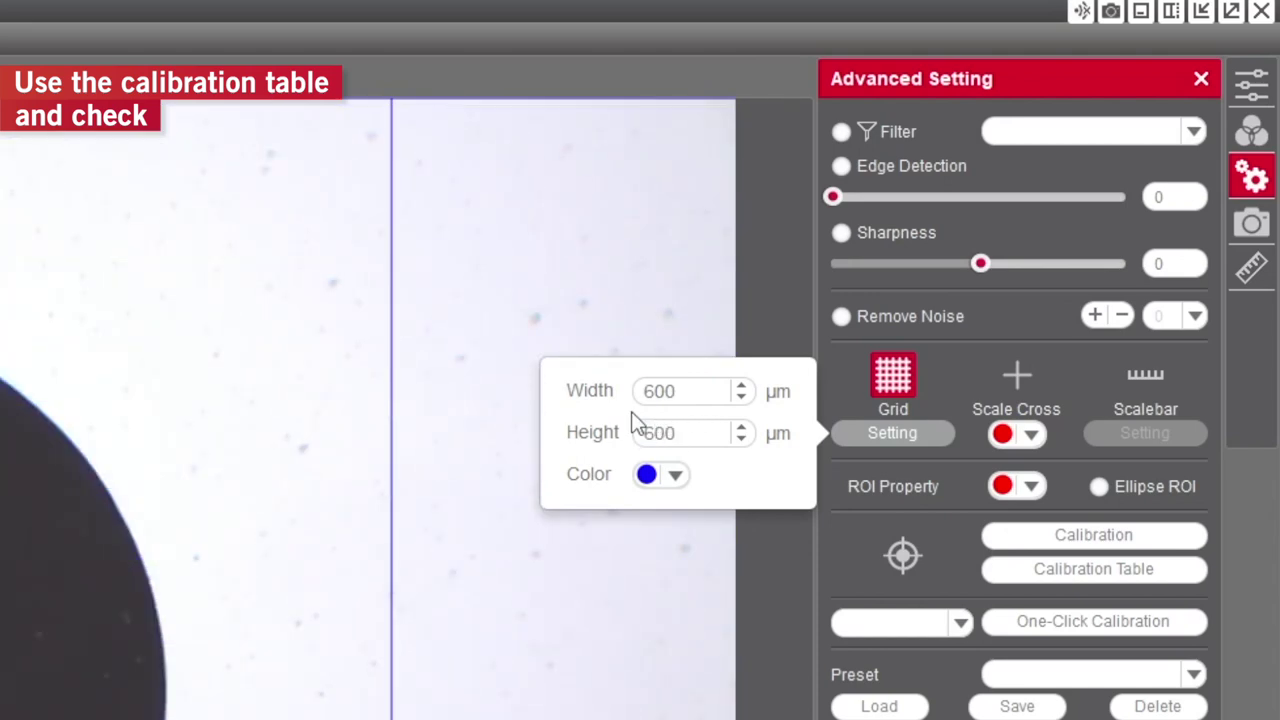
{"action": "left_click", "coordinate": [674, 477]}
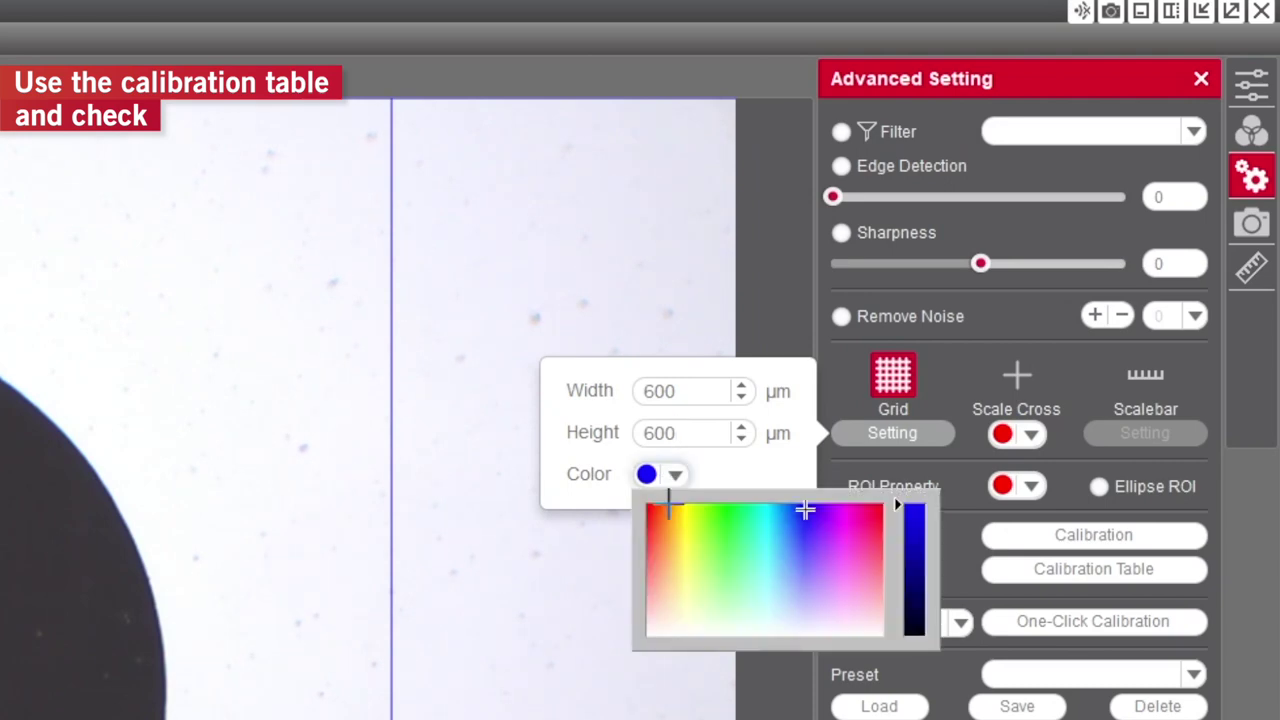
{"action": "left_click", "coordinate": [874, 510]}
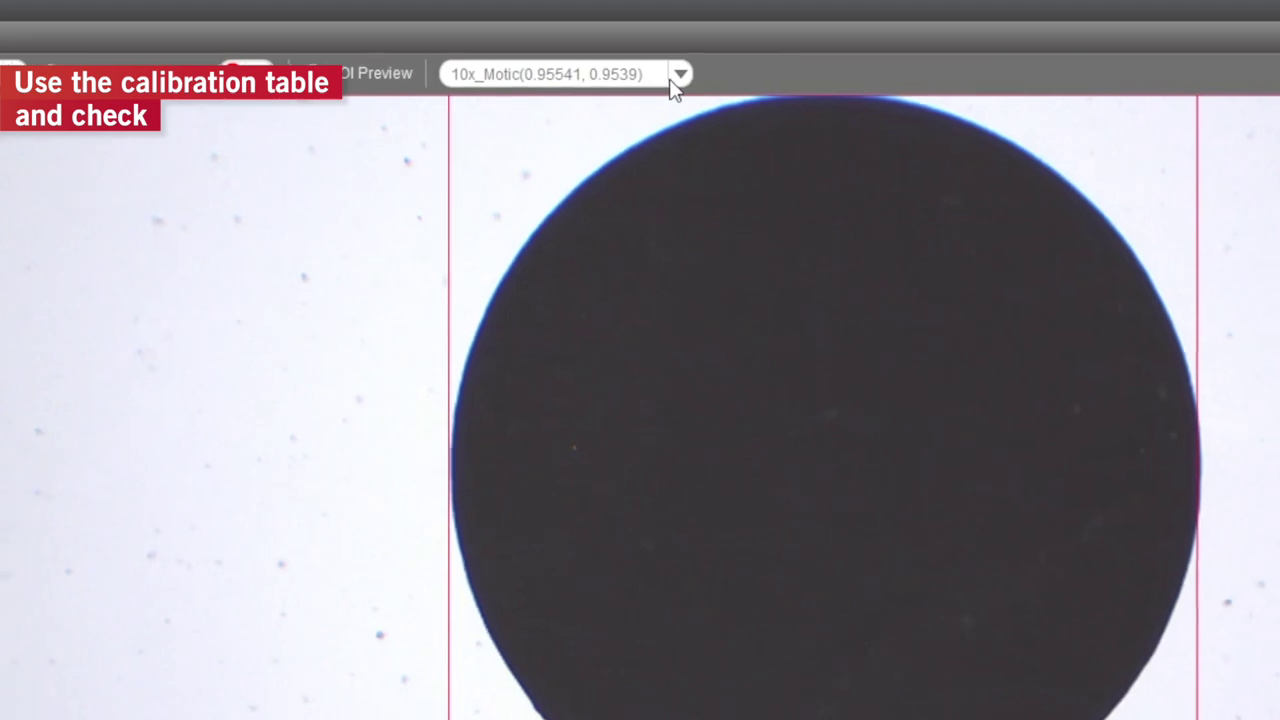
- Keep 10x_Motic as the active calibration, hide the grid, and show the scale bar
{"action": "left_click", "coordinate": [690, 78]}
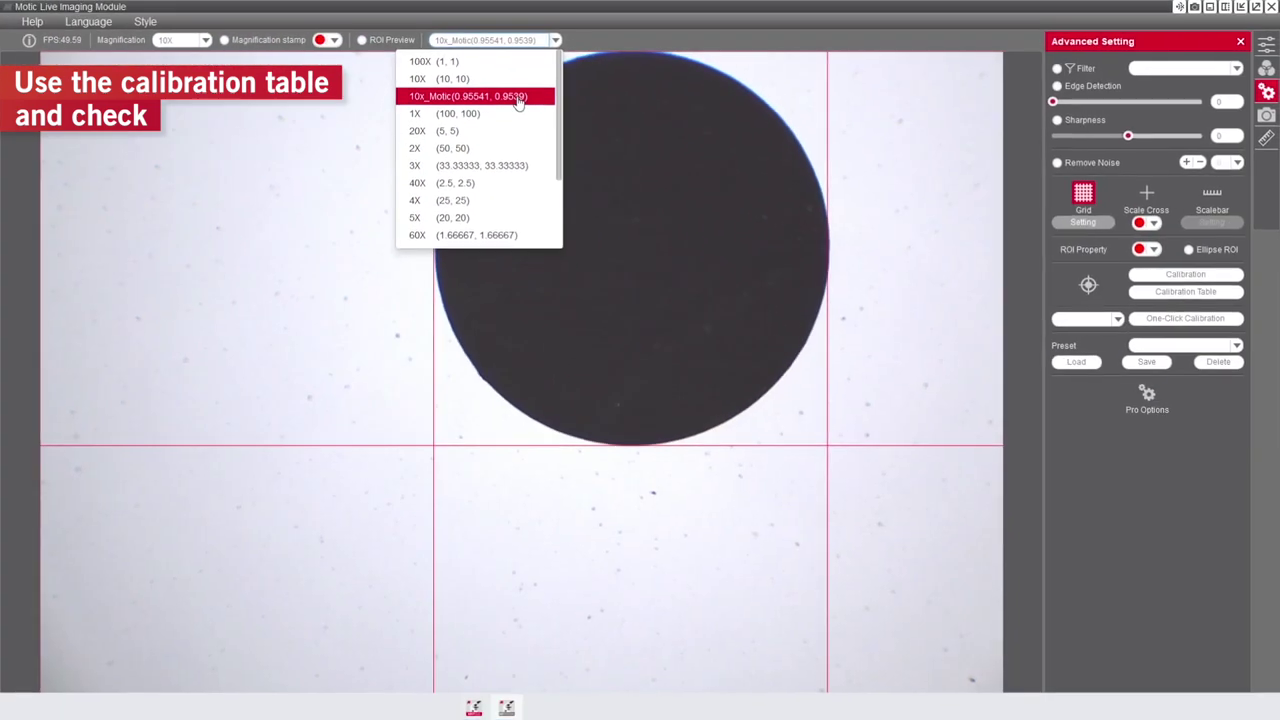
{"action": "left_click", "coordinate": [1148, 517]}
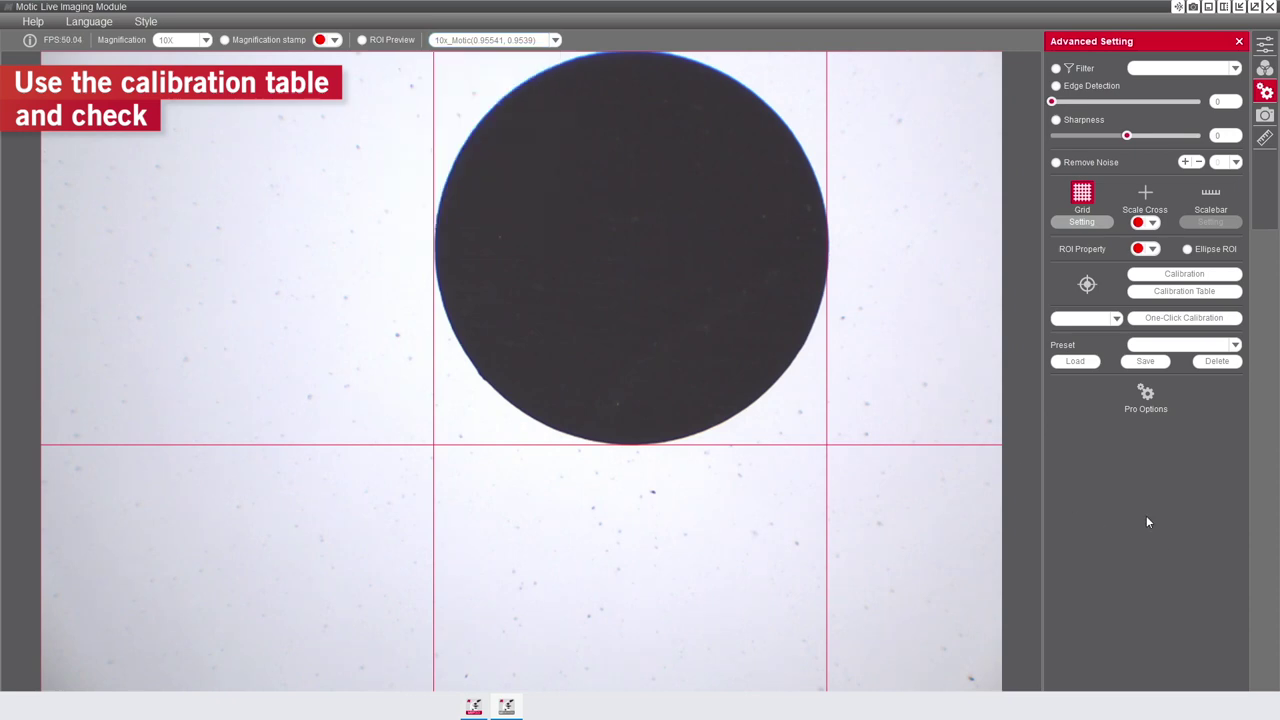
{"action": "left_click", "coordinate": [1082, 196]}
{"action": "left_click", "coordinate": [1211, 196]}
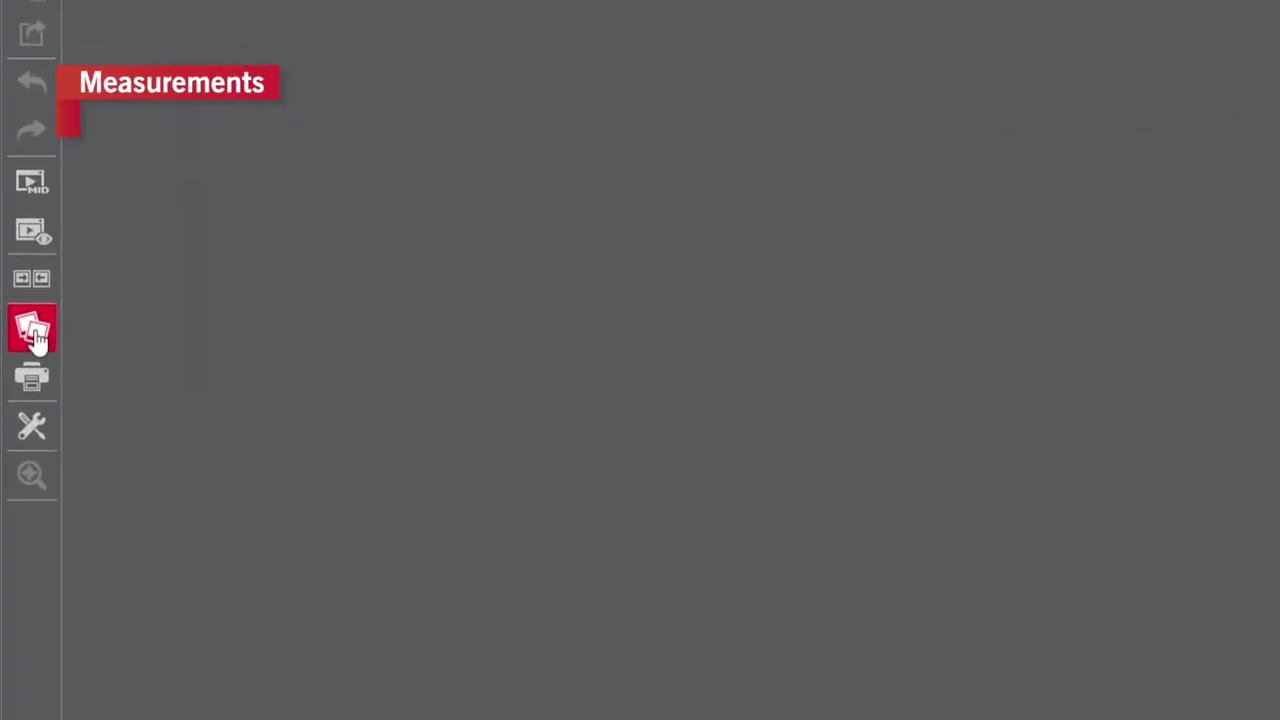
- Open 10x_Motic_image_01.jpg from the Capture Folder album, then close the album
{"action": "left_click", "coordinate": [34, 333]}
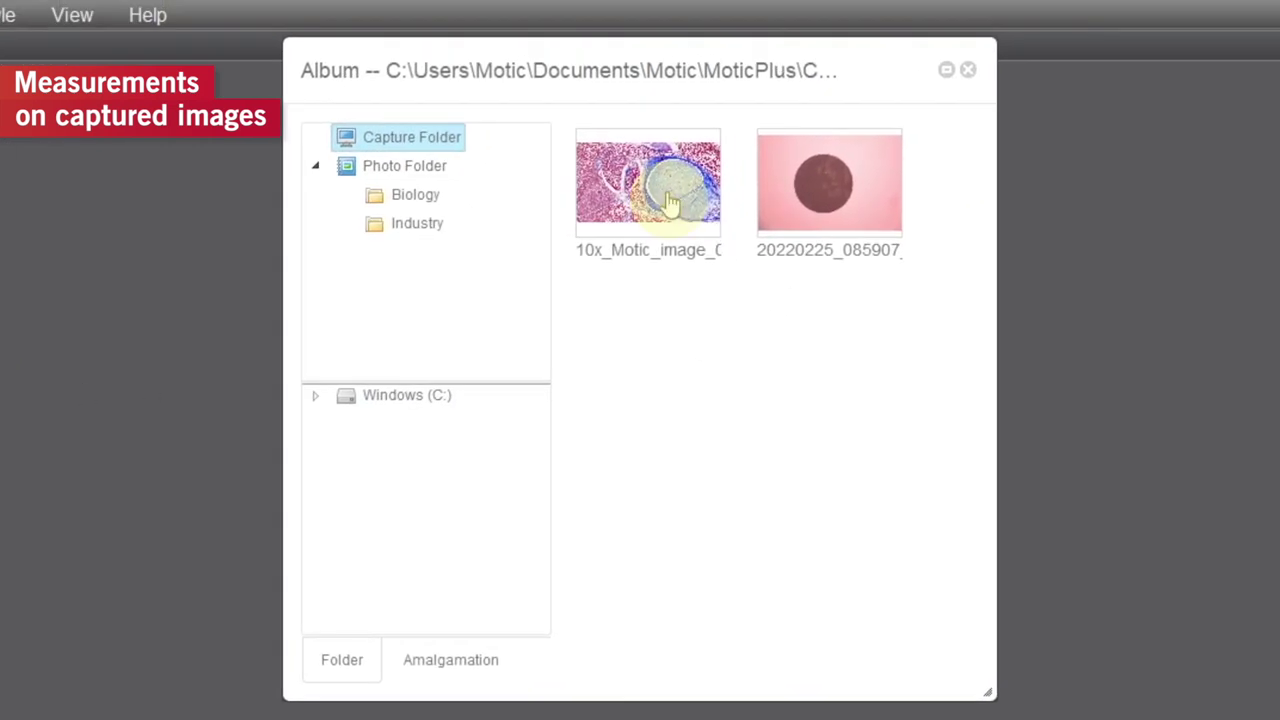
{"action": "left_click", "coordinate": [868, 124]}
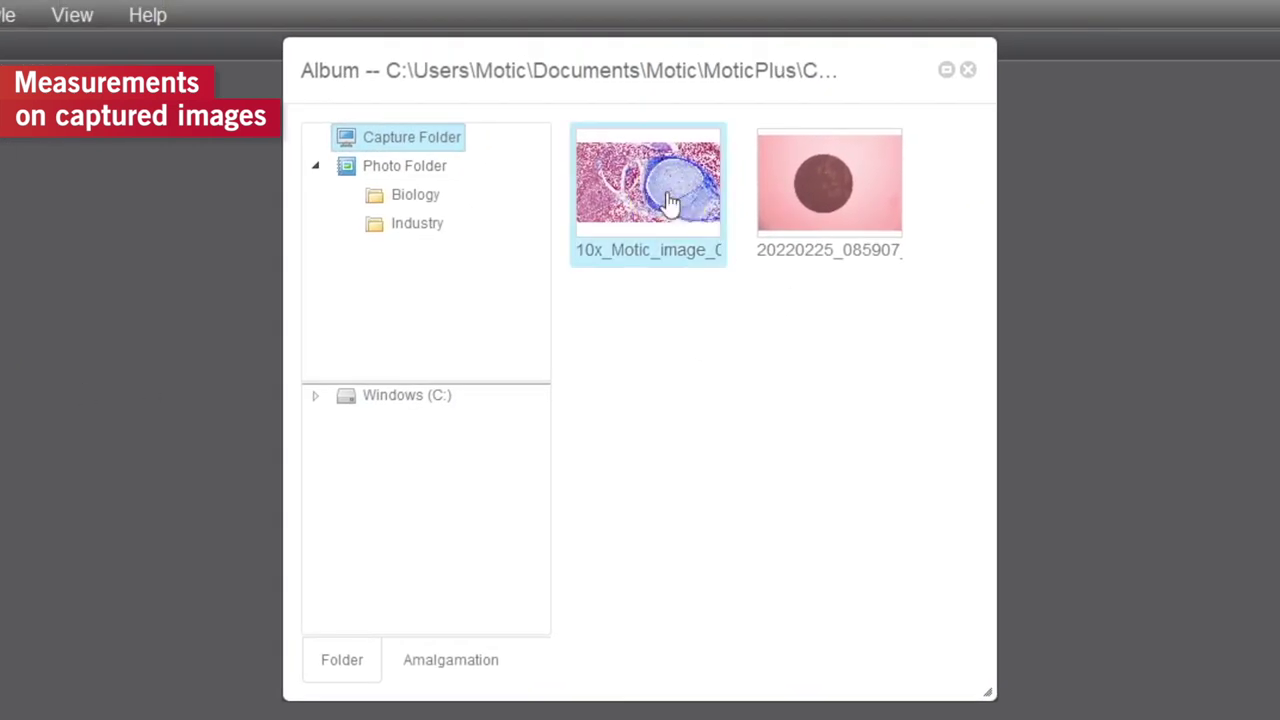
{"action": "double_click", "coordinate": [670, 203]}
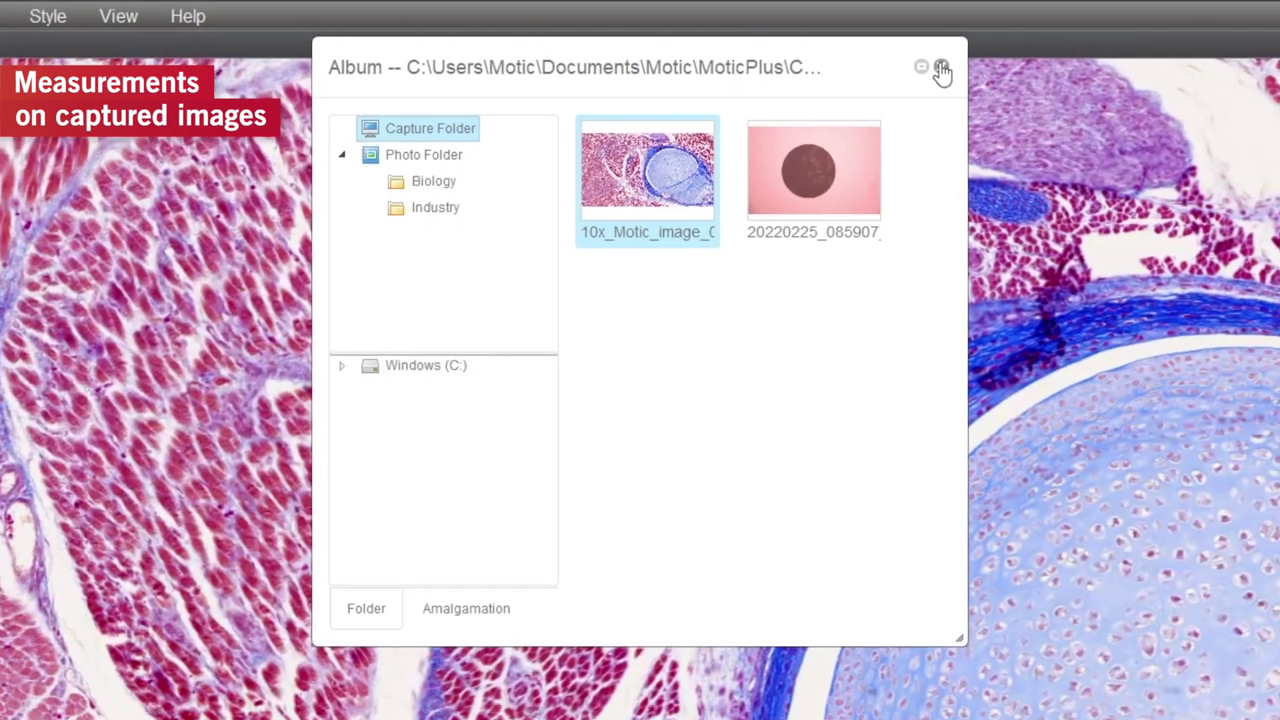
{"action": "left_click", "coordinate": [968, 69]}
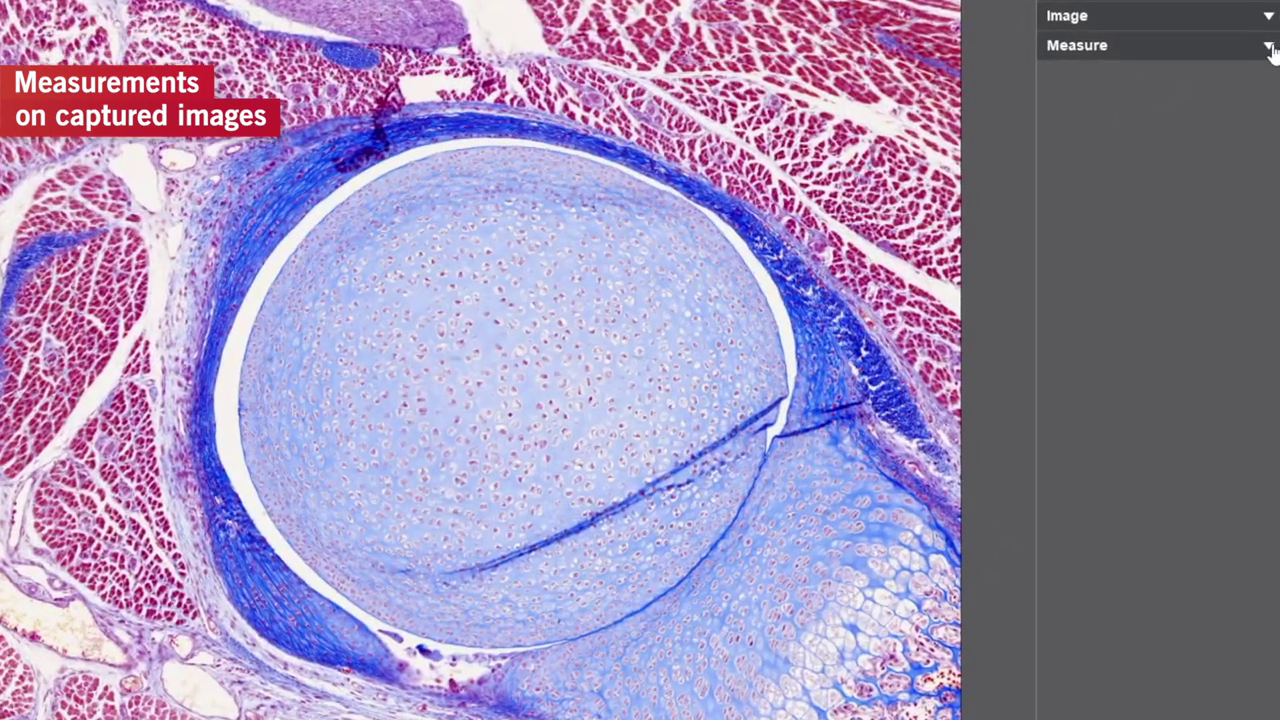
- Show the measurement tools, set the objective to 10X, and choose the Line tool
{"action": "left_click", "coordinate": [1270, 100]}
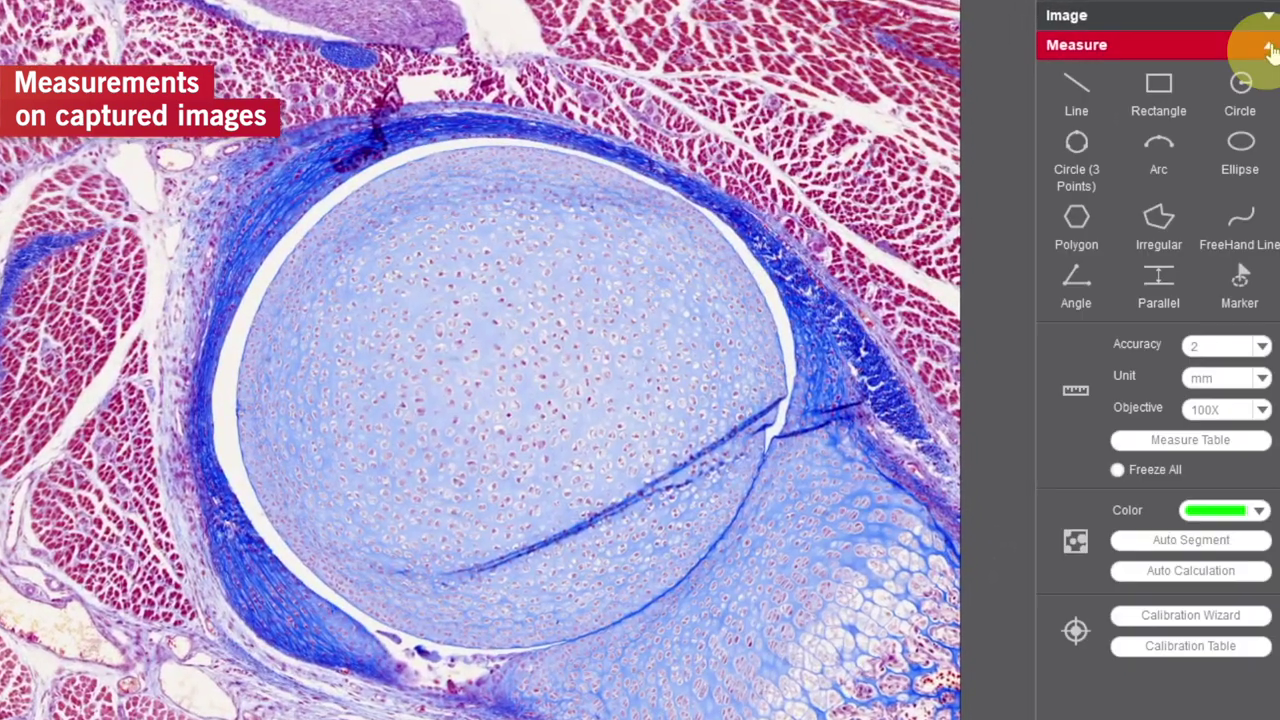
{"action": "left_click", "coordinate": [1263, 411]}
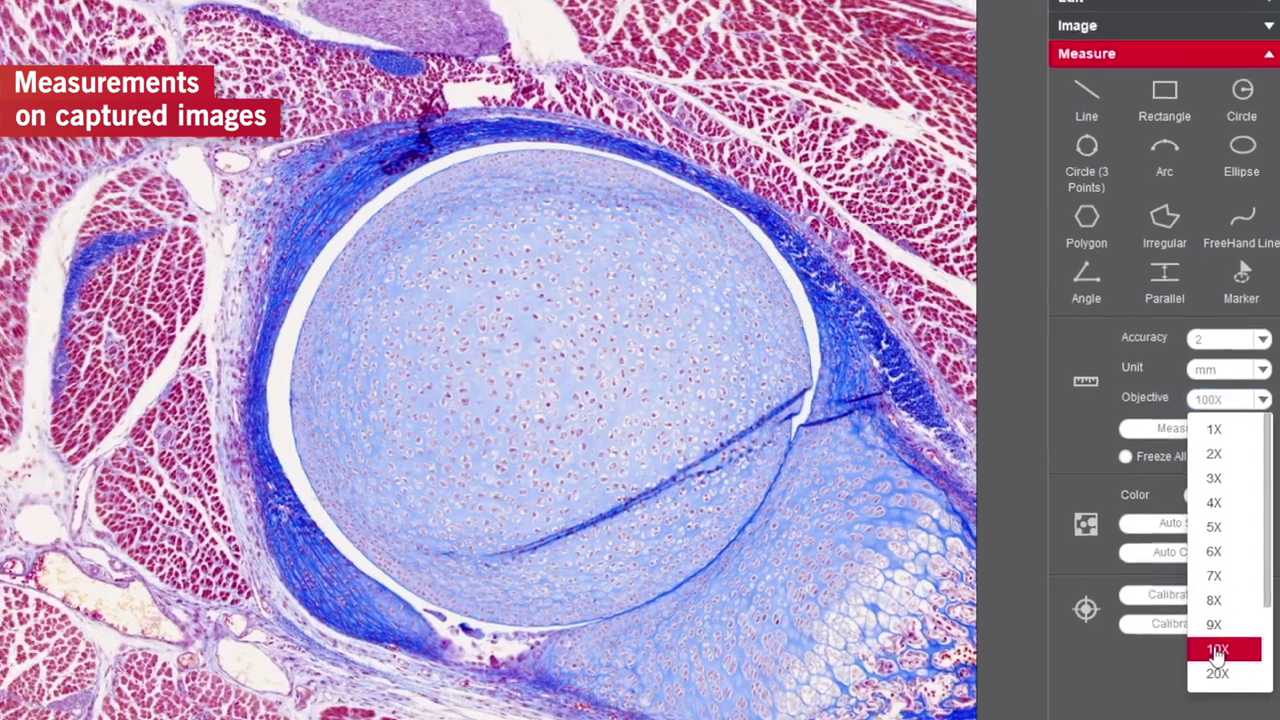
{"action": "left_click", "coordinate": [1213, 675]}
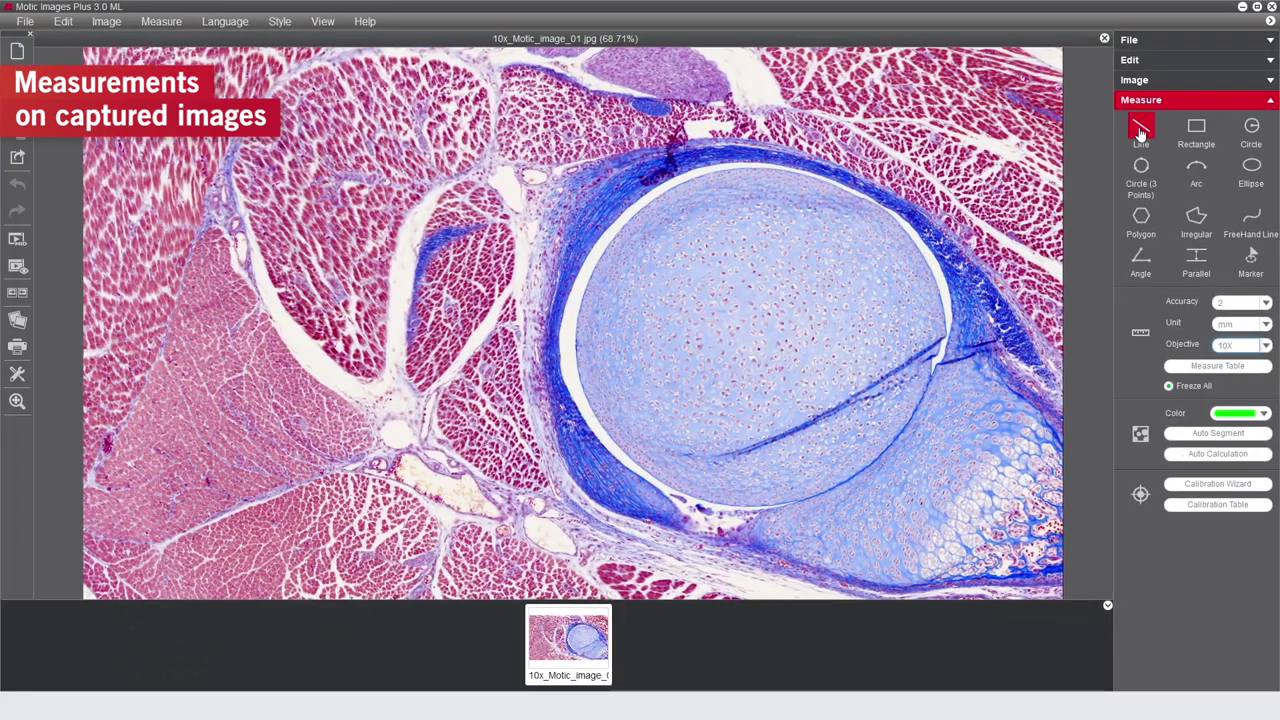
{"action": "left_click", "coordinate": [1141, 130]}
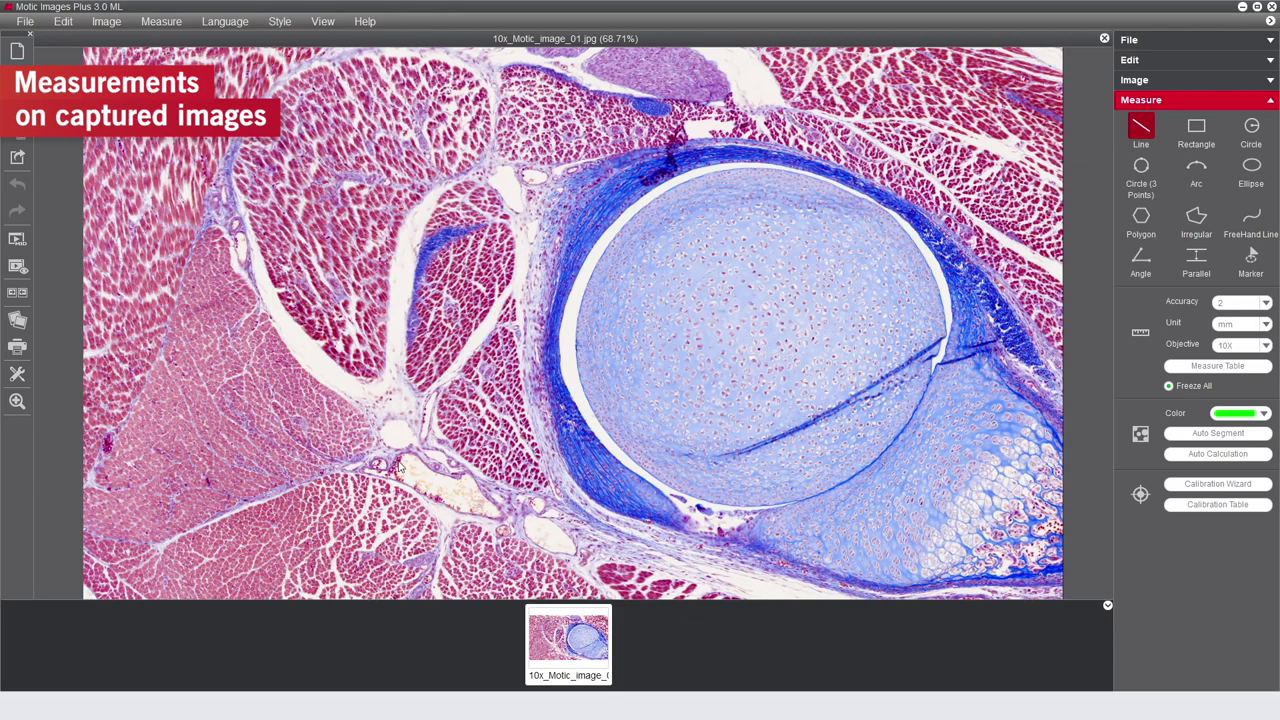
- Finish line L1 (0.38 mm), circle the cartilage (1.16 mm diameter), and begin a parallel measurement
{"action": "left_click", "coordinate": [500, 519]}
{"action": "left_click", "coordinate": [1141, 167]}
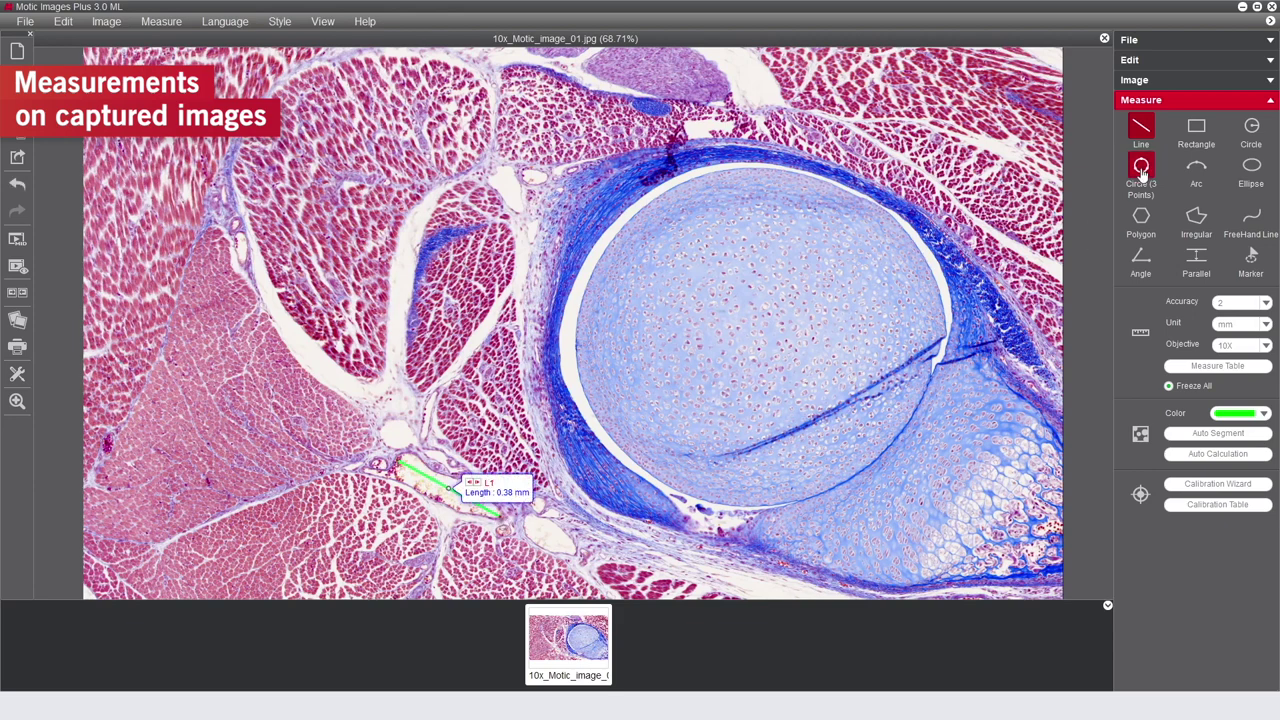
{"action": "left_click", "coordinate": [688, 185]}
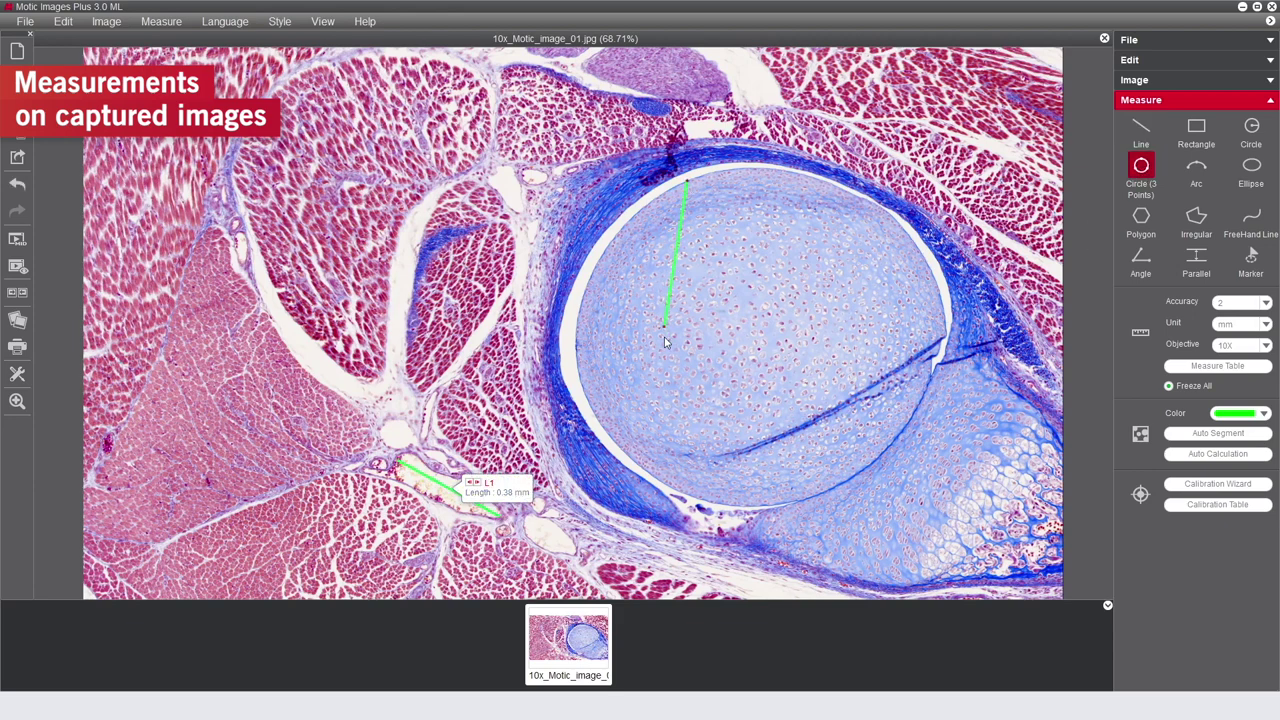
{"action": "left_click", "coordinate": [941, 362]}
{"action": "left_click", "coordinate": [1197, 256]}
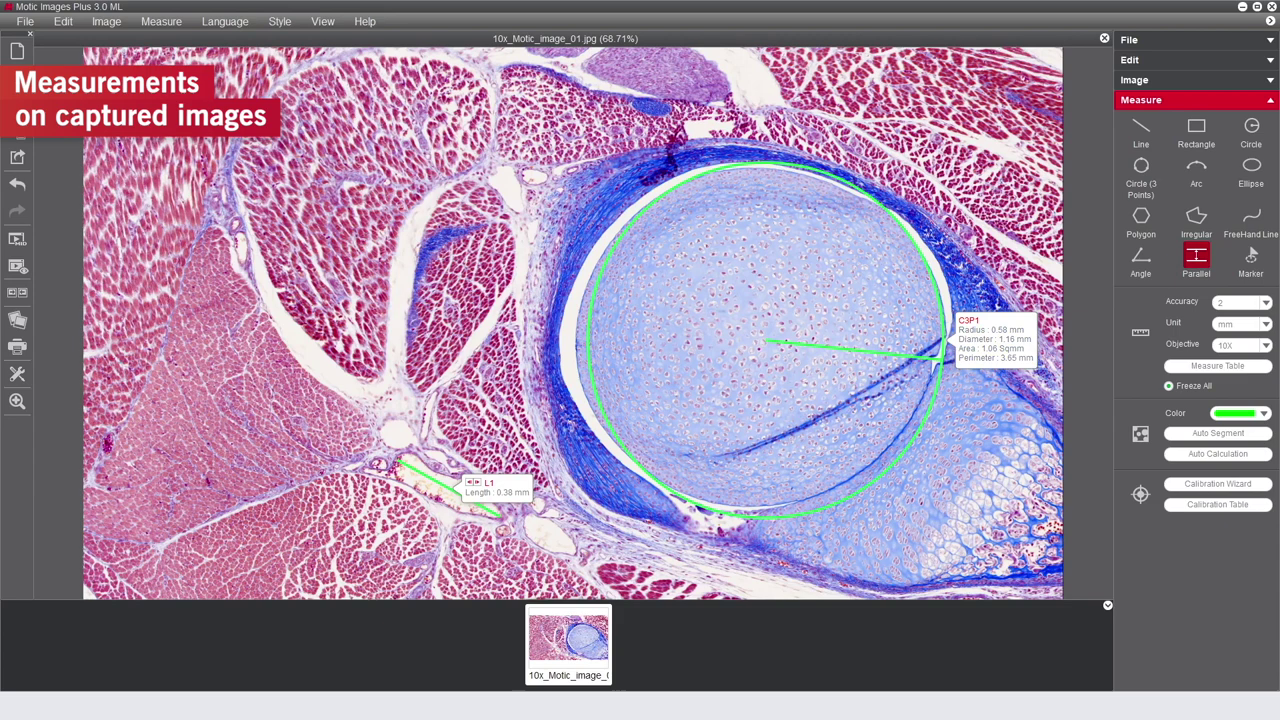
{"action": "left_click", "coordinate": [214, 185]}
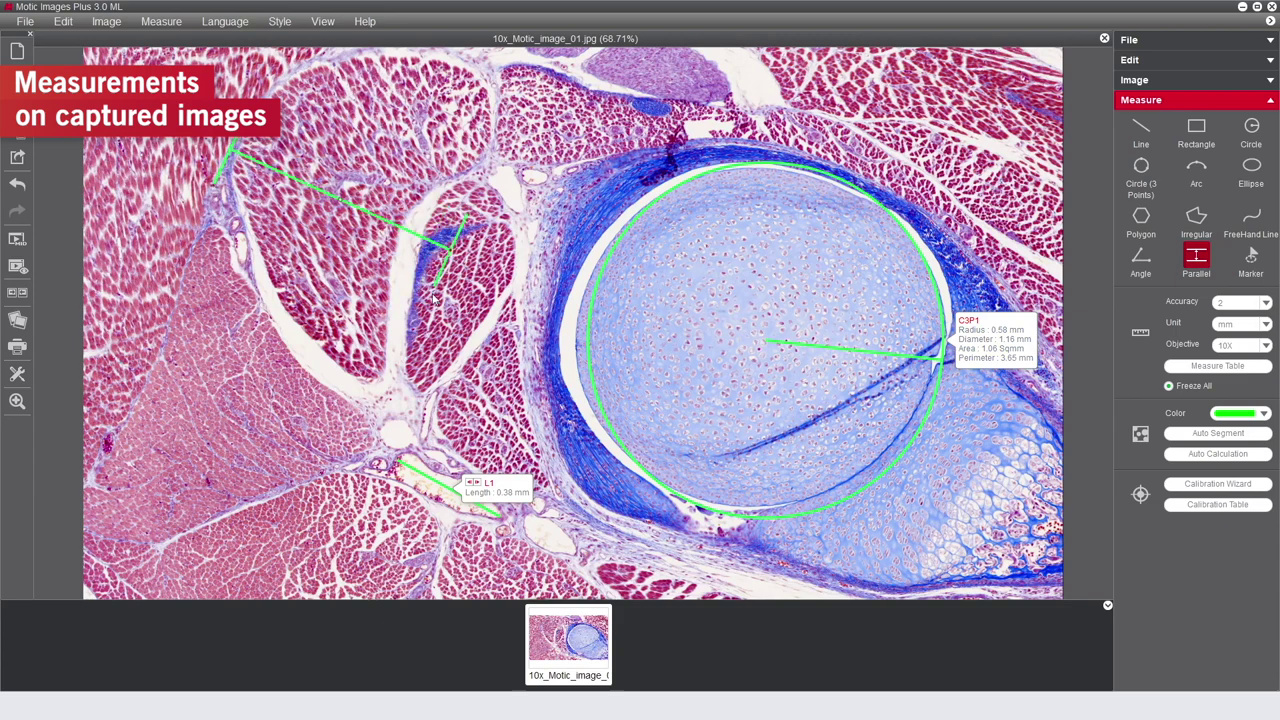